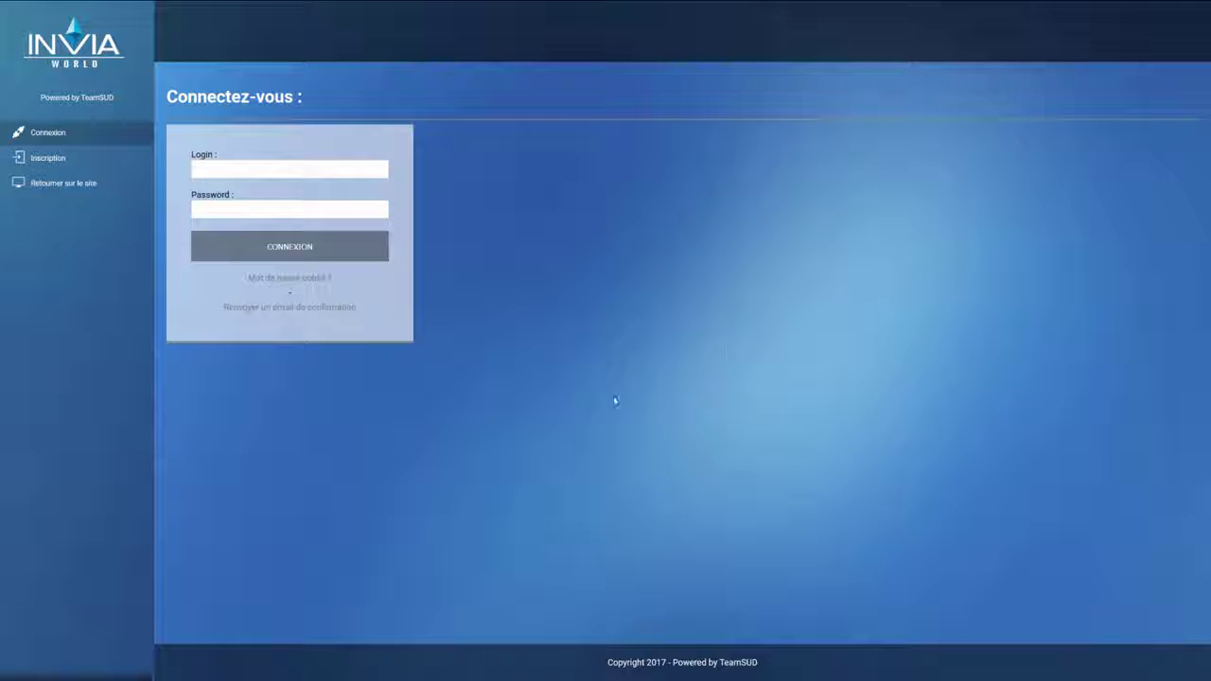
# Step: Open the 'Créer un compte' registration form via Inscription in the sidebar
pyautogui.click(90, 169)
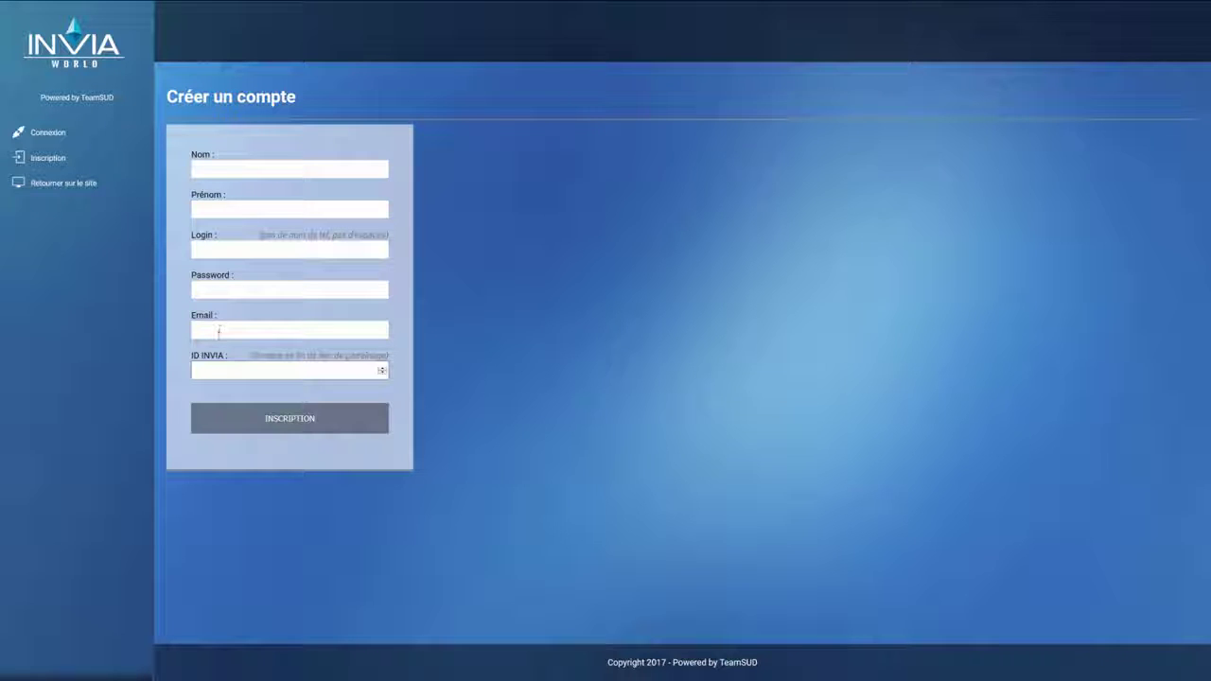
# Step: Return to the Connexion form and sign in with the test account's login and password
pyautogui.click(220, 369)
pyautogui.click(142, 139)
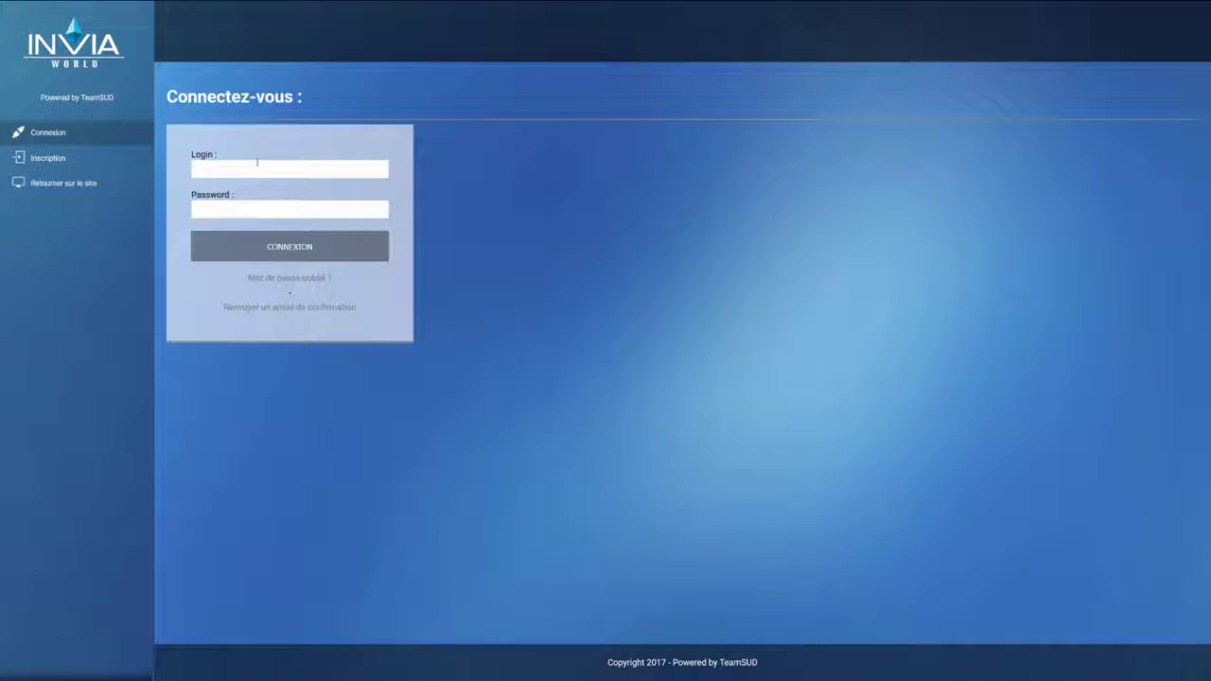
pyautogui.click(230, 168)
pyautogui.write('testtest')
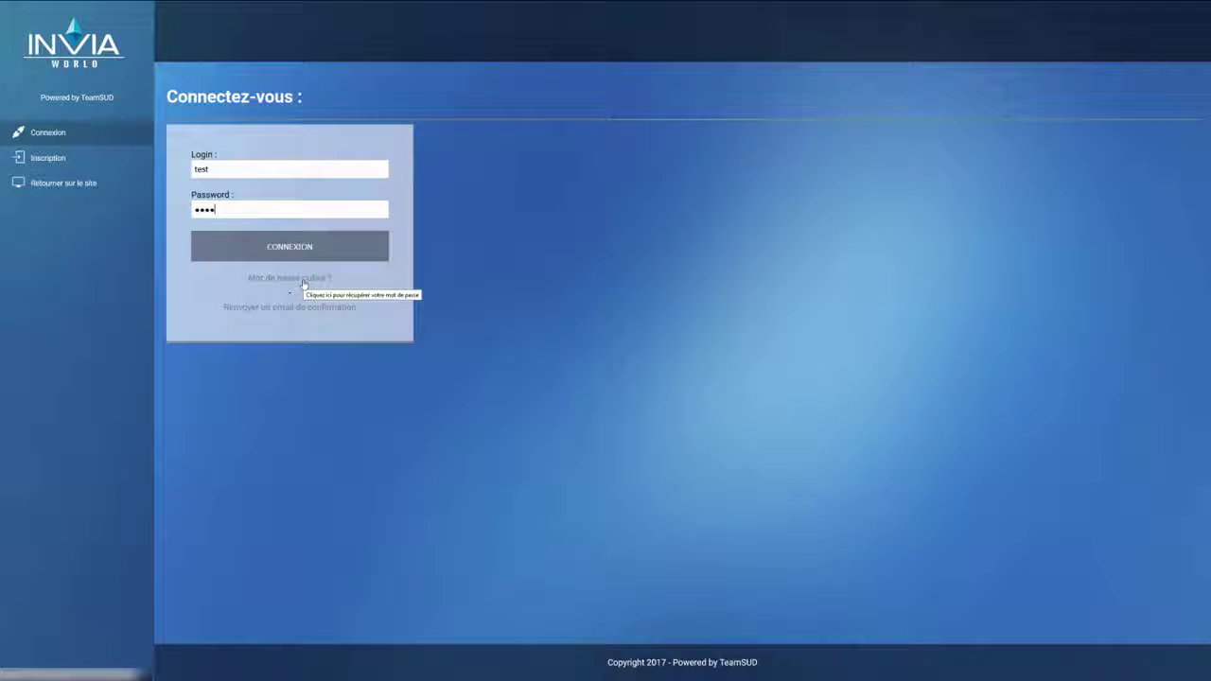
pyautogui.click(376, 250)
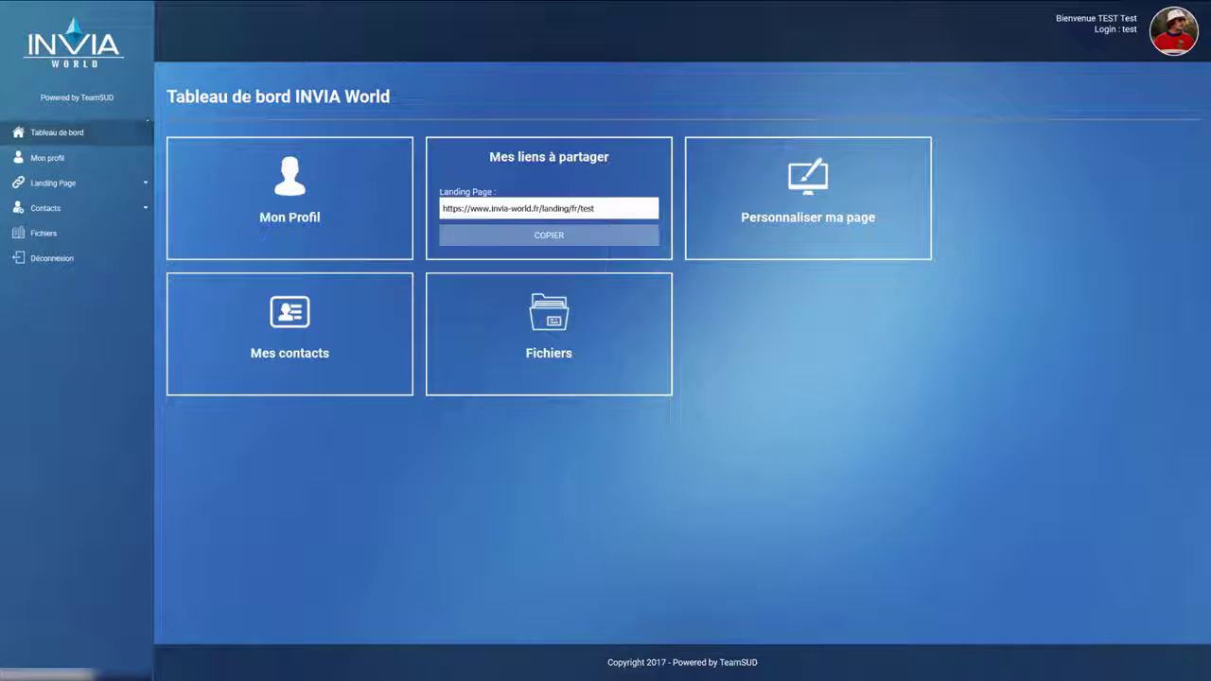
# Step: Open 'Modifier mon profil' from the Mon Profil dashboard tile
pyautogui.click(378, 177)
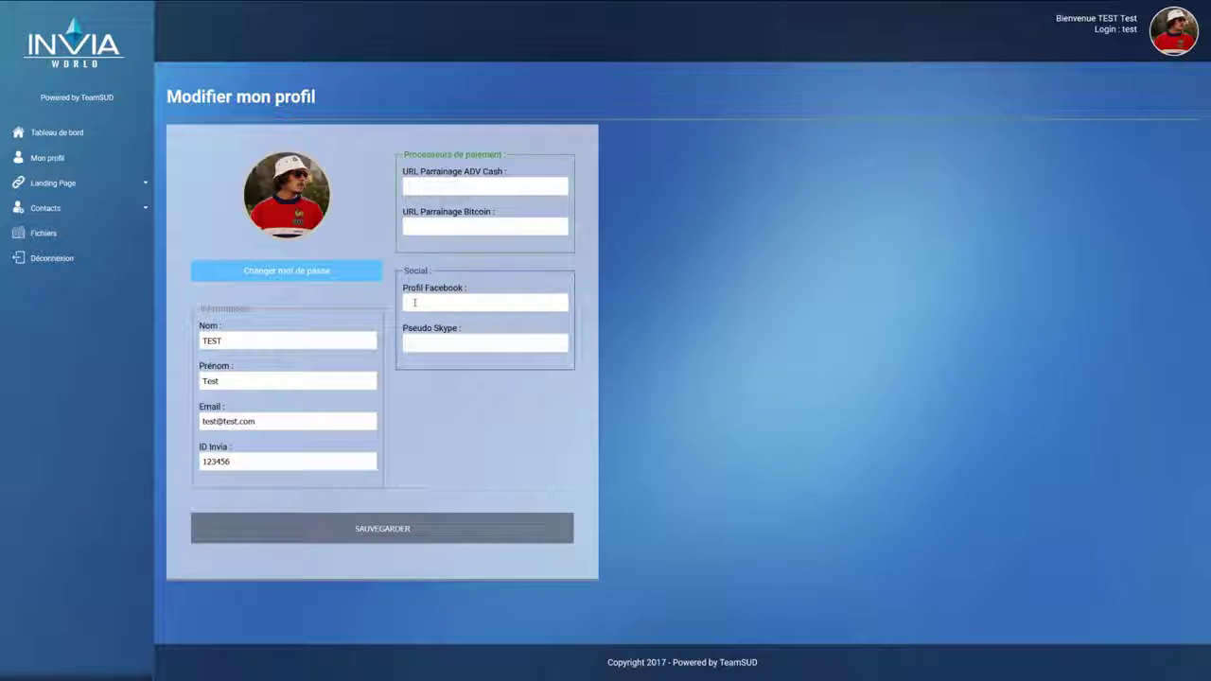
# Step: Enter the ADV Cash and Bitcoin referral URLs, Facebook profile and Skype pseudo, then save
pyautogui.click(414, 302)
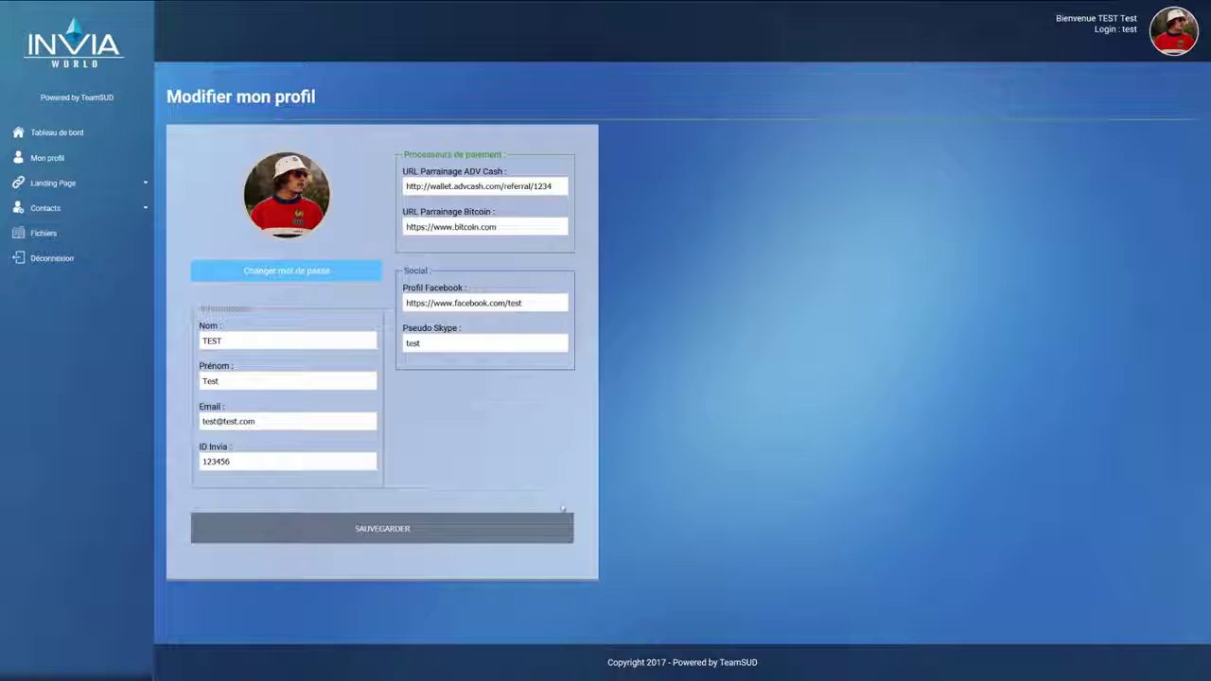
pyautogui.click(479, 527)
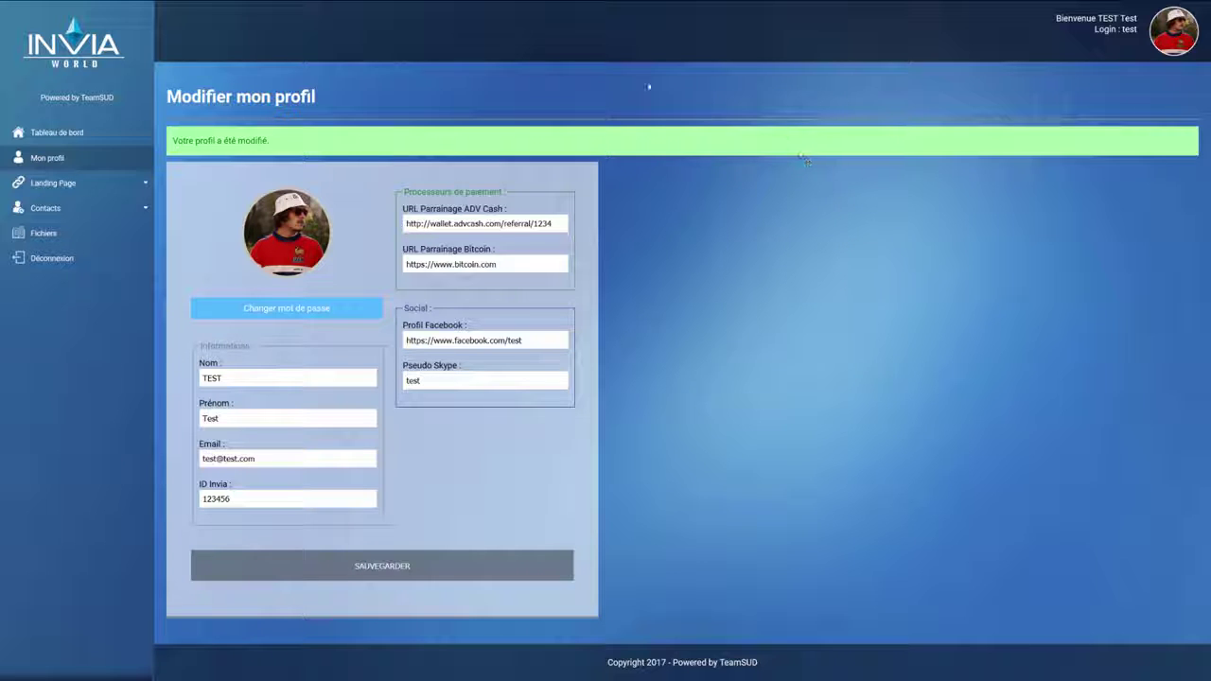
# Step: Copy the landing page share link from the dashboard and open 'Voir ma page'
pyautogui.click(98, 135)
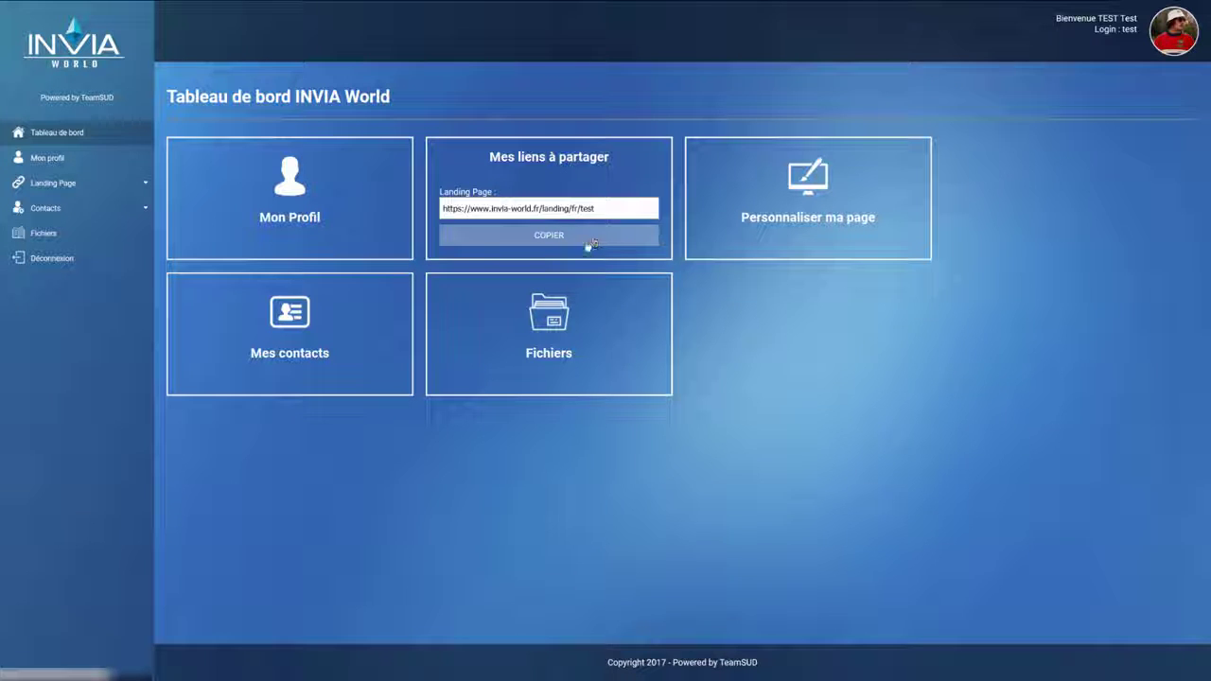
pyautogui.click(581, 240)
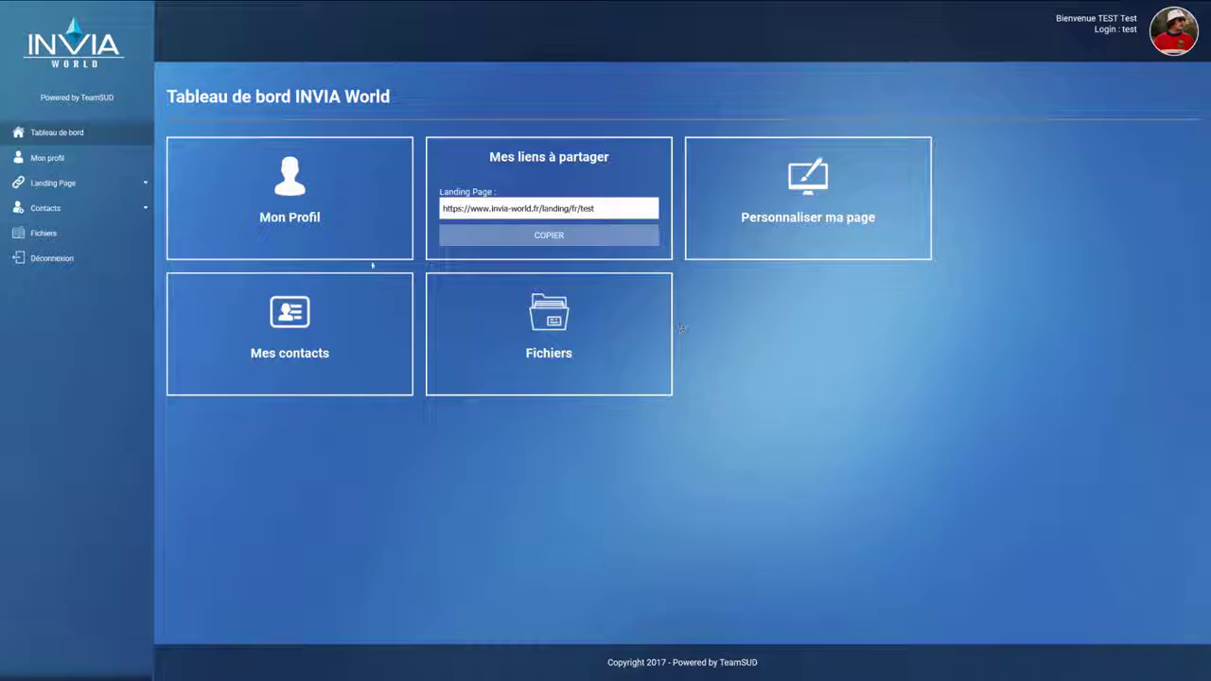
pyautogui.click(131, 184)
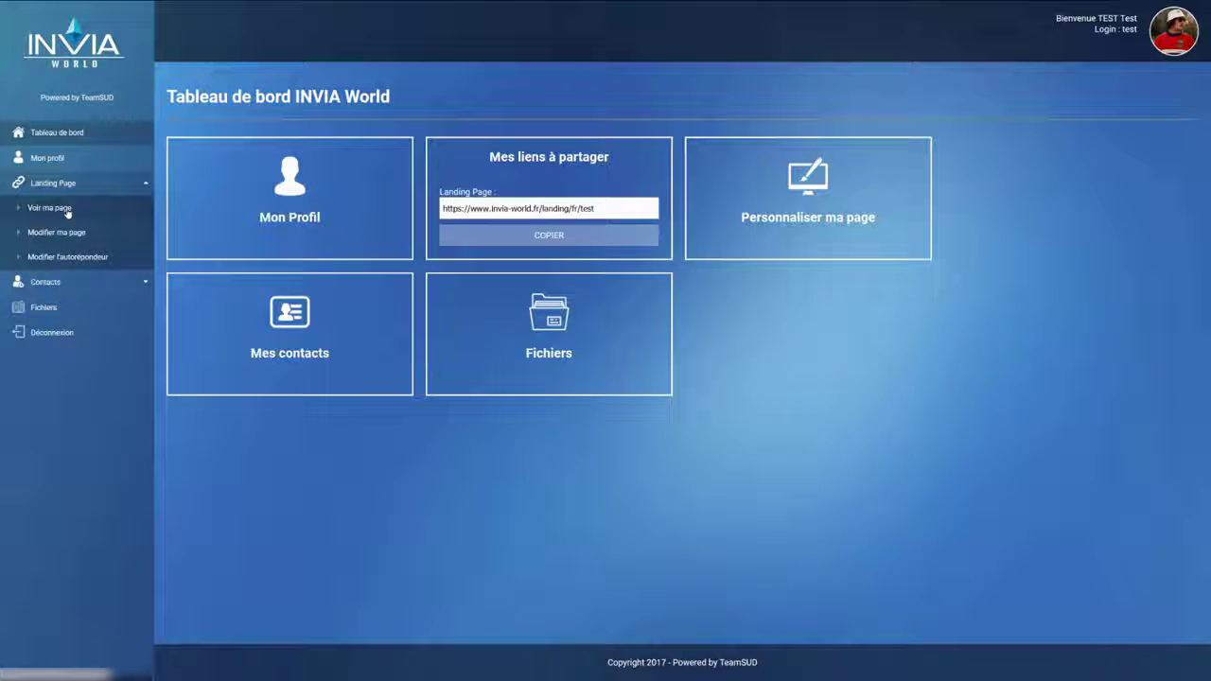
pyautogui.click(98, 213)
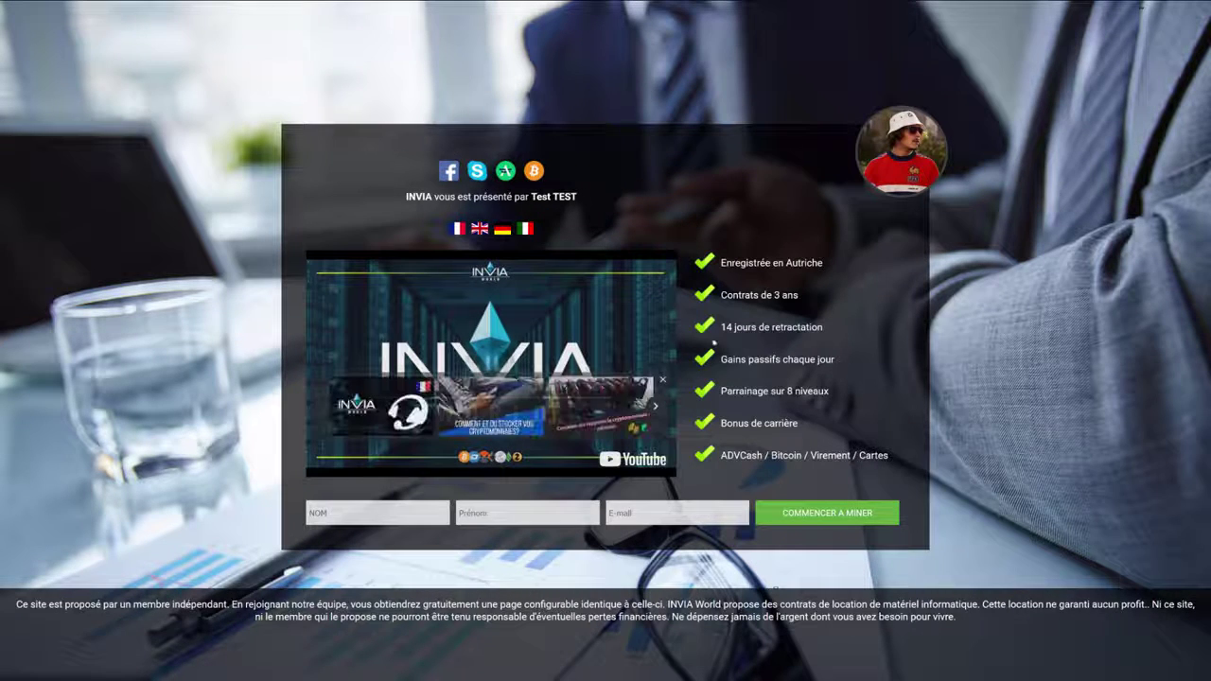
# Step: Switch the public landing page to English, dismissing the YouTube suggestion cards over the video
pyautogui.click(662, 380)
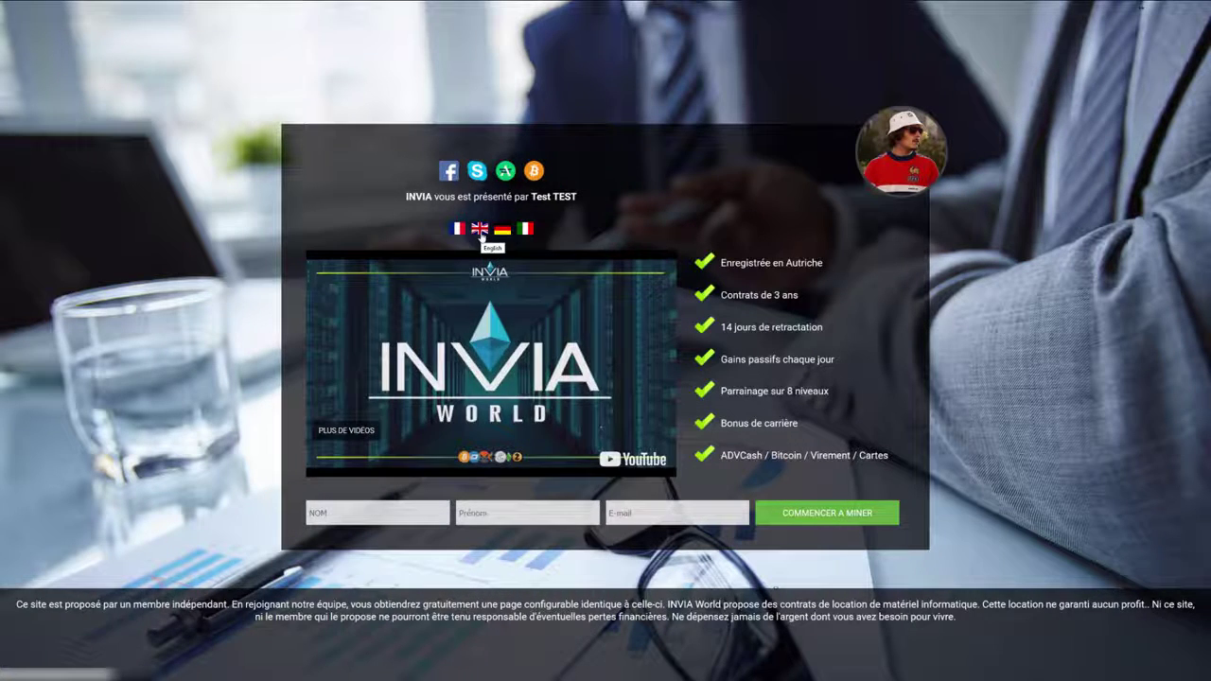
pyautogui.click(481, 233)
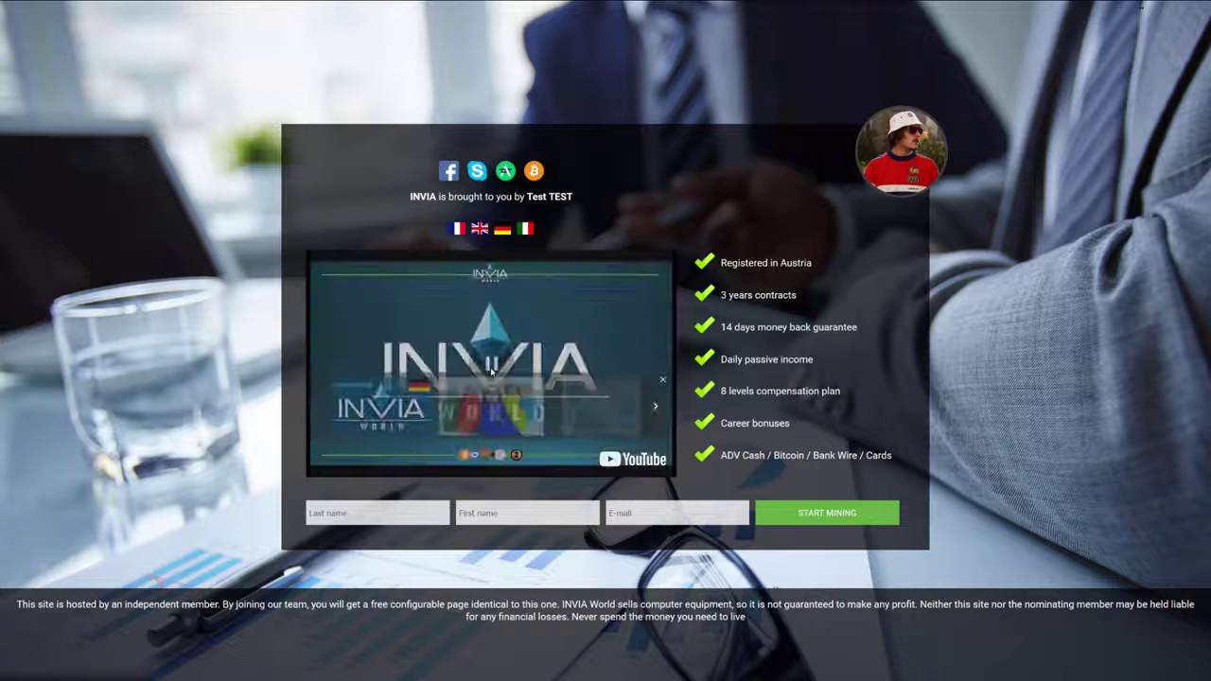
pyautogui.click(662, 380)
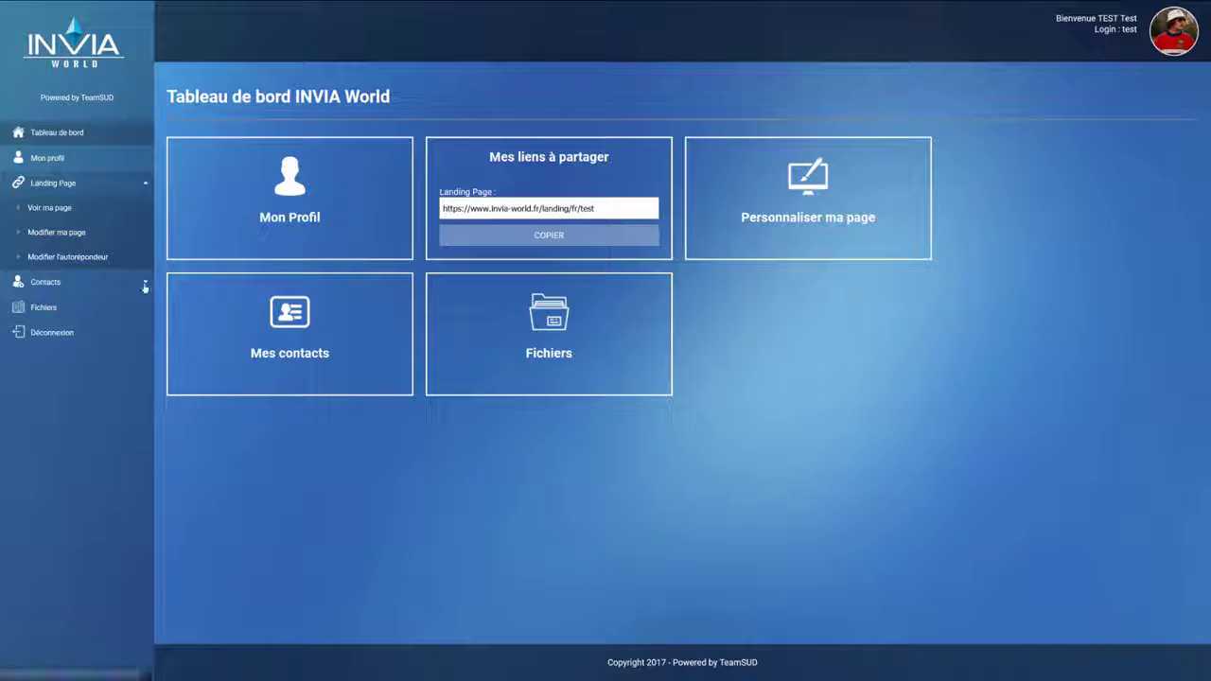
# Step: Open 'Modifier ma page' and scroll down the 'Personnaliser ma landing page' form
pyautogui.click(88, 234)
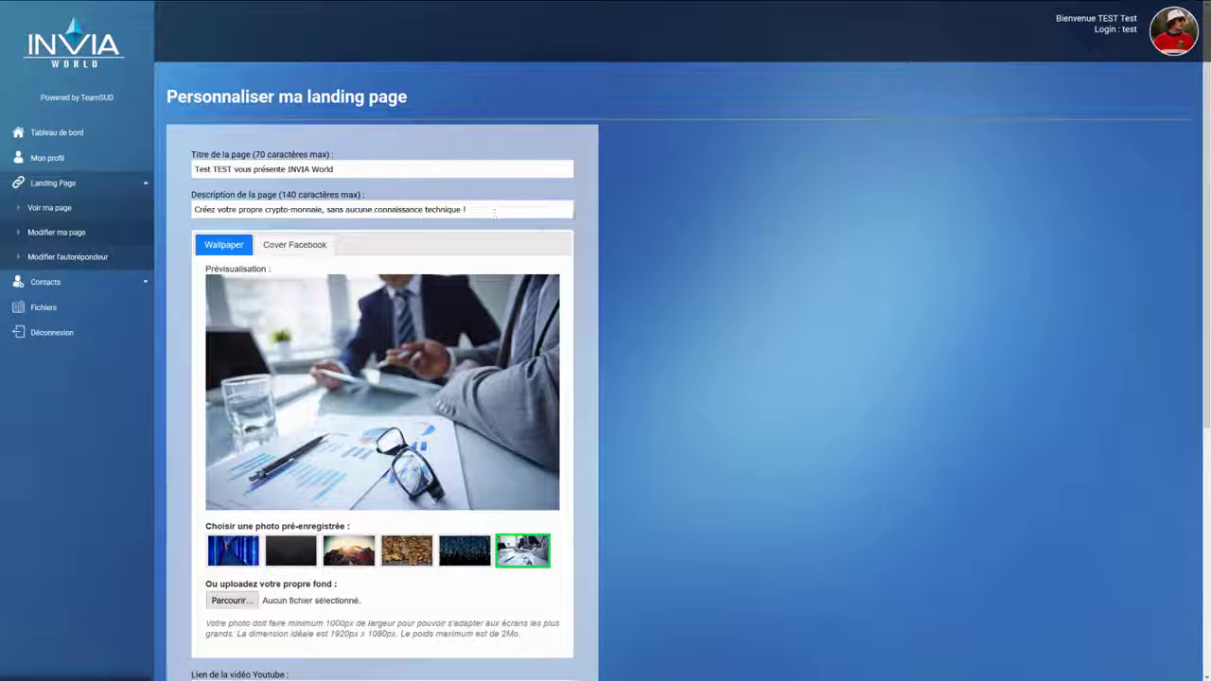
pyautogui.scroll(-1, 644, 212)
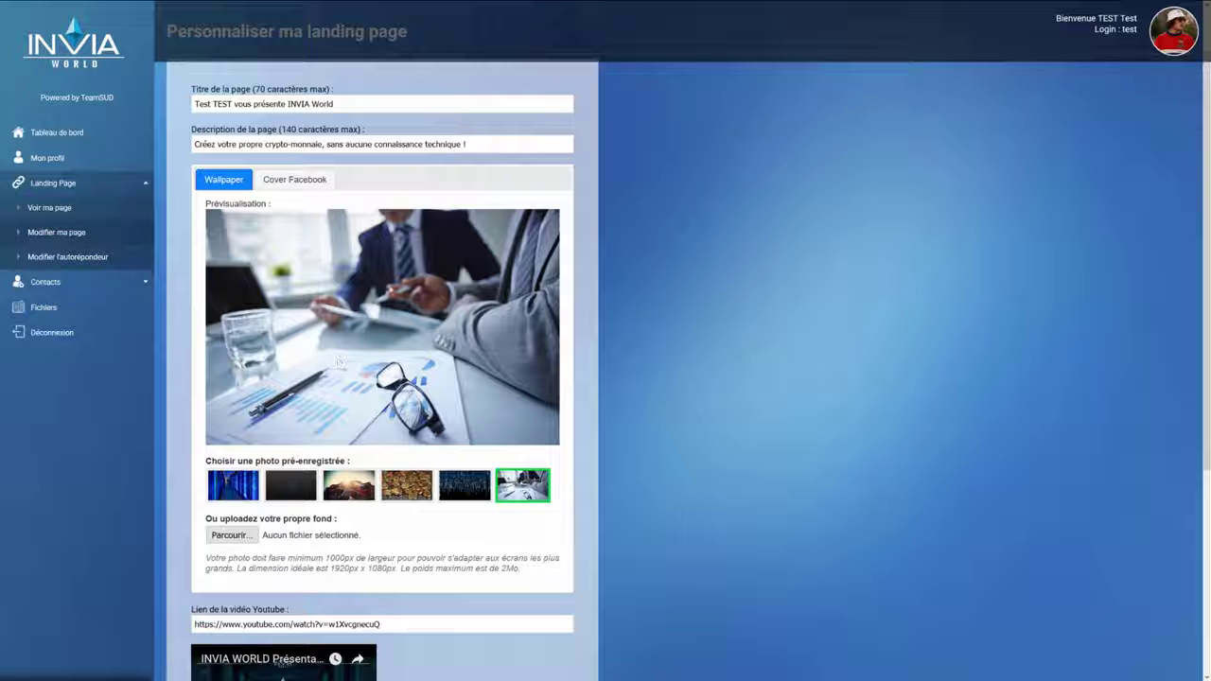
# Step: Try the server-corridor, hexagon, mountain, coins and binary-rain wallpapers, returning to the business desk photo
pyautogui.click(229, 497)
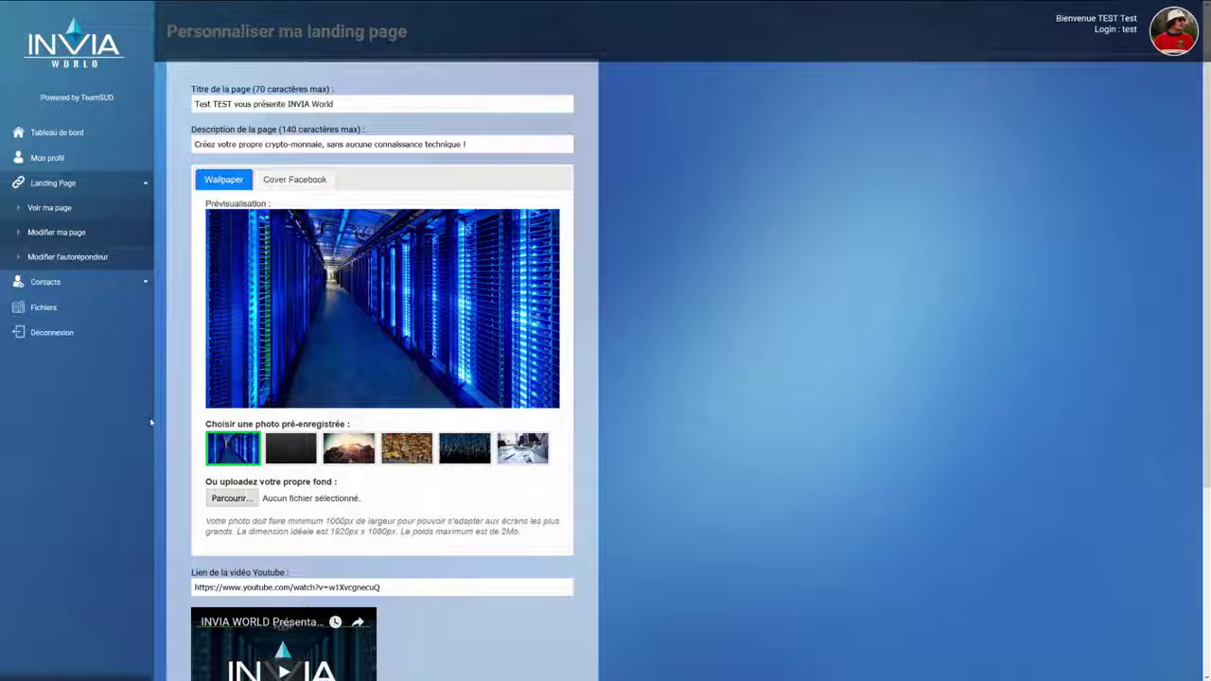
pyautogui.click(284, 457)
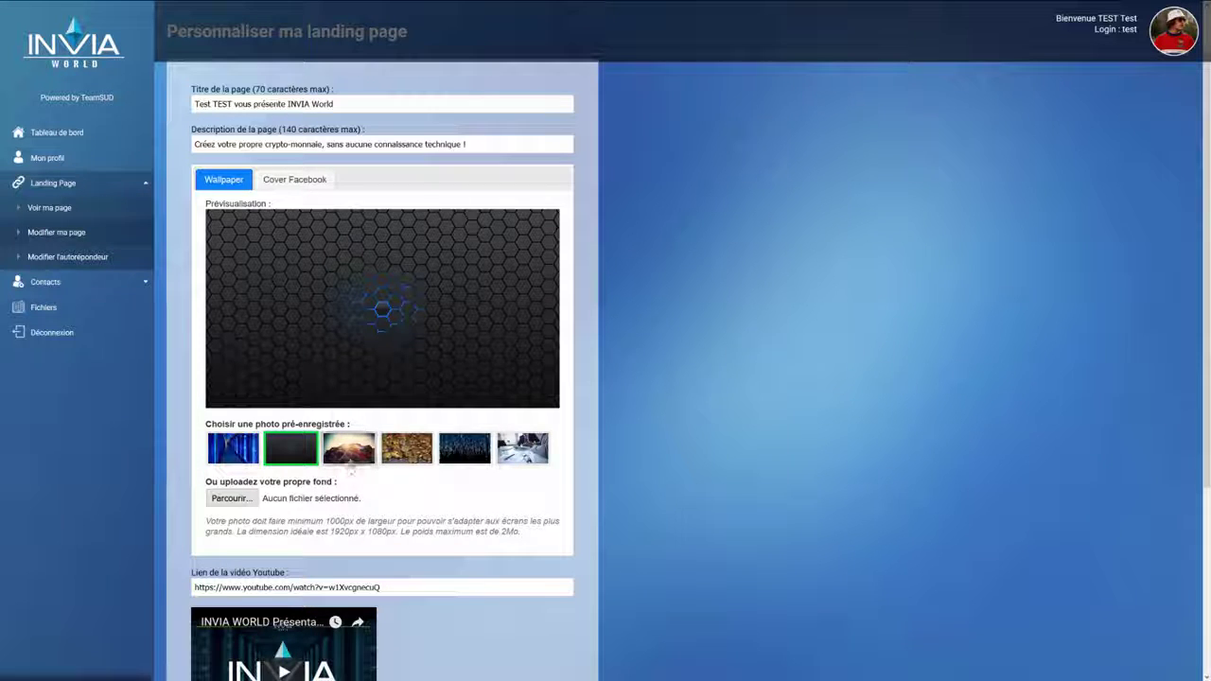
pyautogui.click(357, 456)
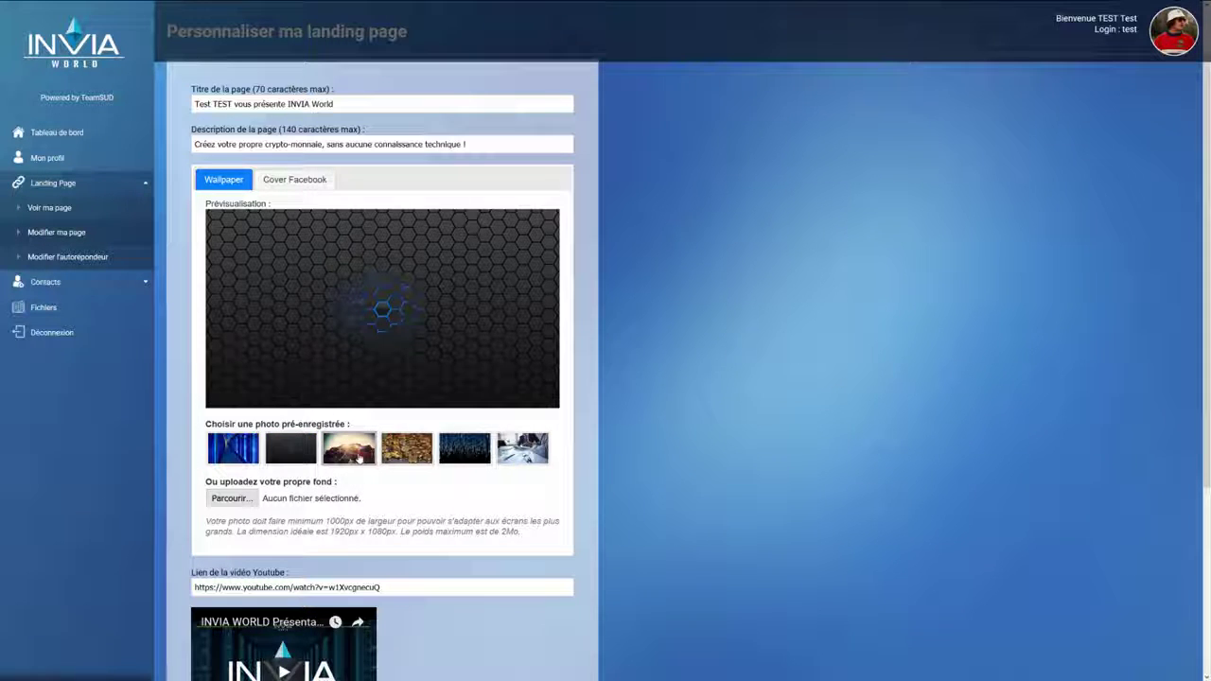
pyautogui.click(414, 458)
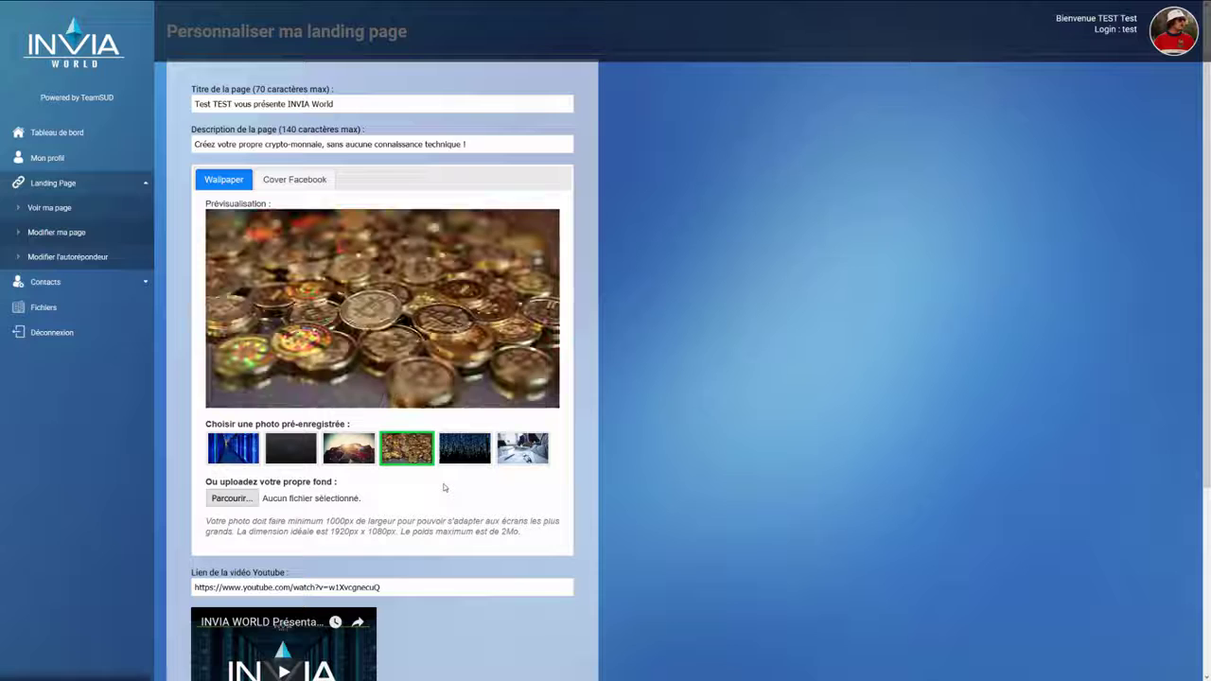
pyautogui.click(476, 452)
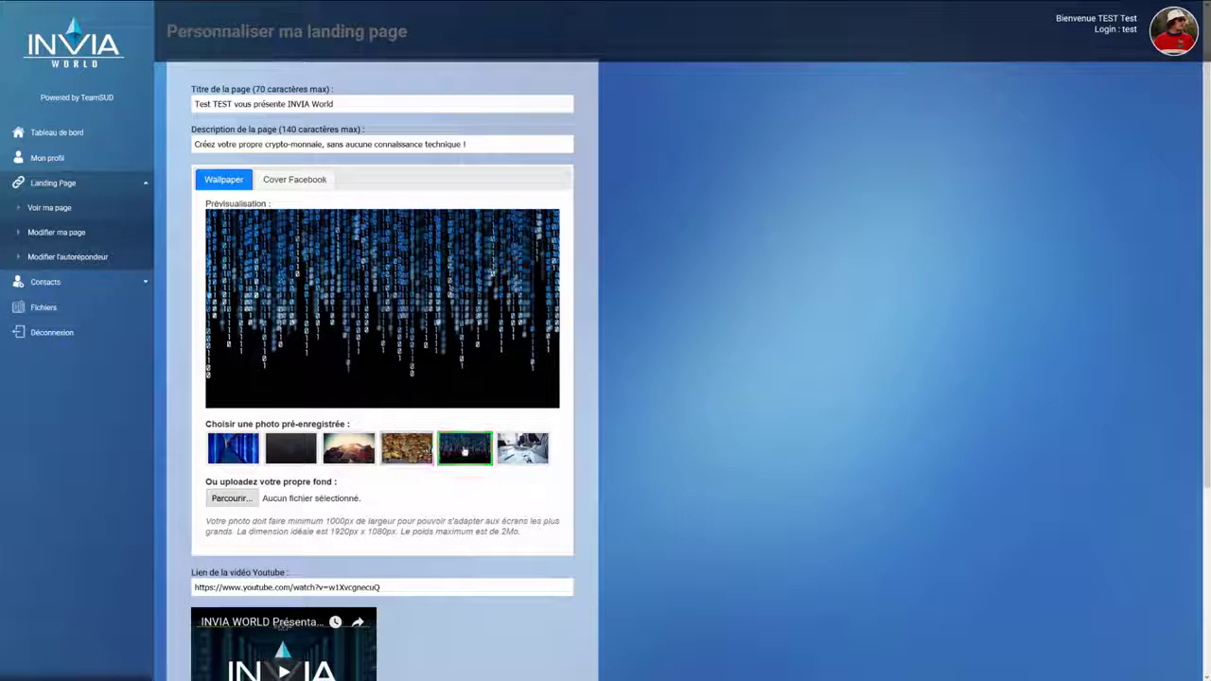
pyautogui.click(522, 448)
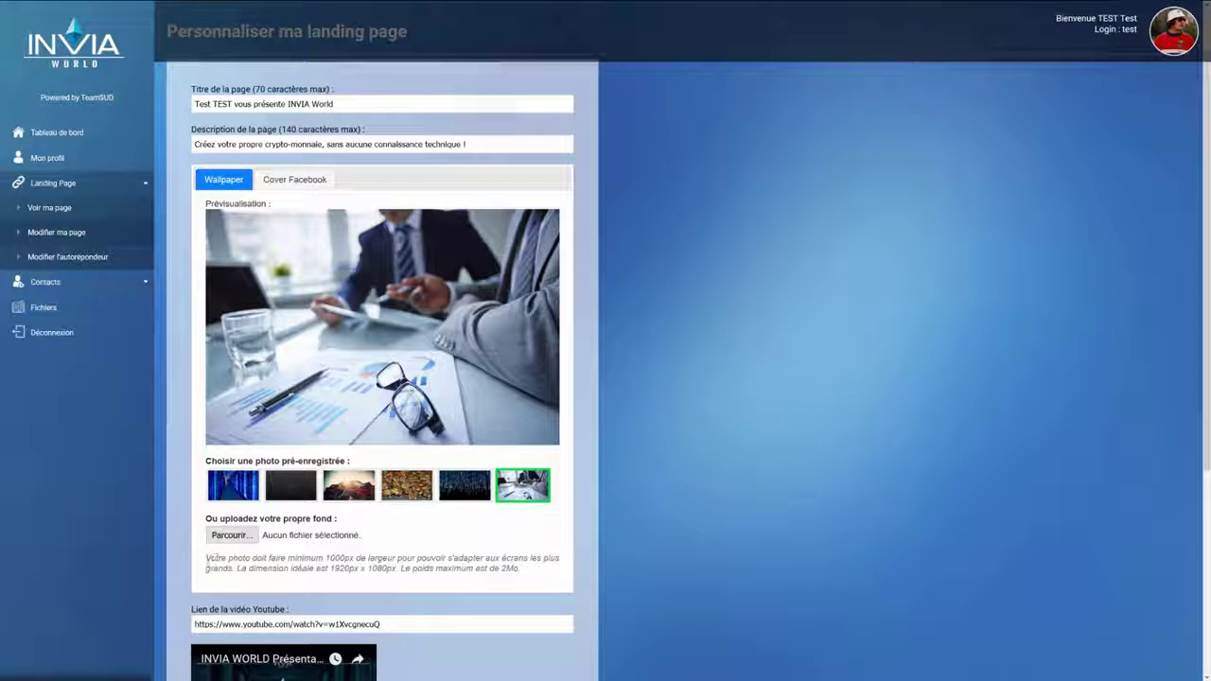
# Step: Highlight the wallpaper size guidance text, then bring up the Cover Facebook options
pyautogui.moveTo(207, 559); pyautogui.dragTo(534, 574)
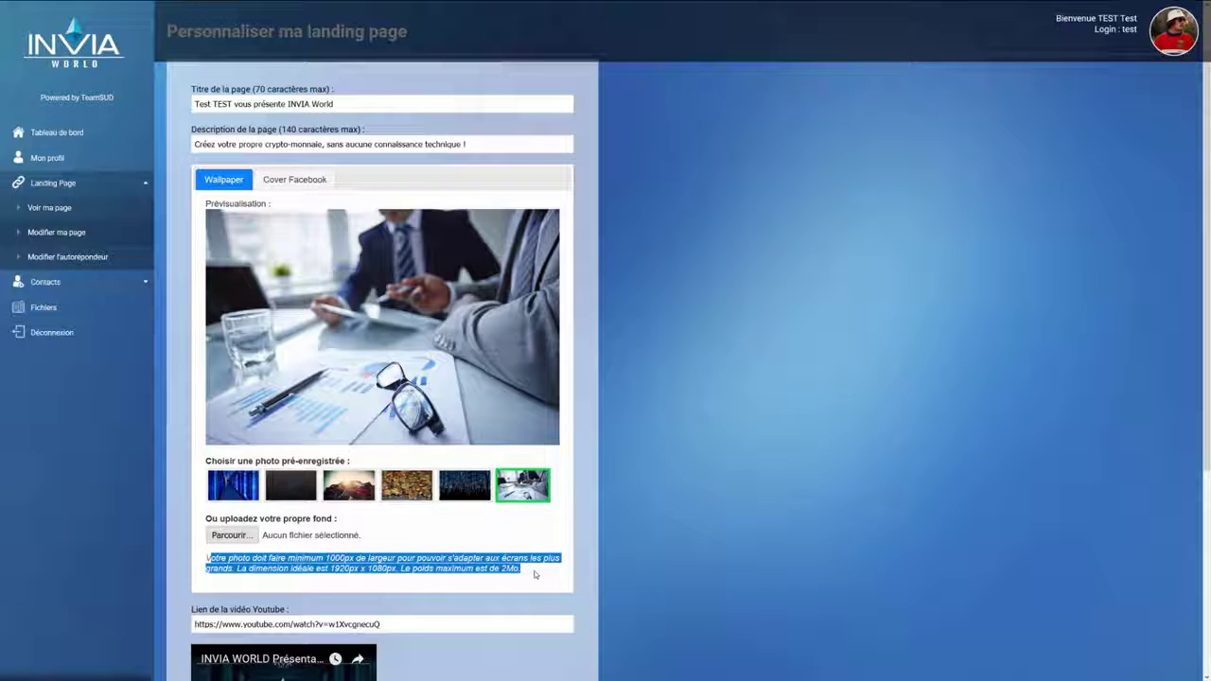
pyautogui.click(647, 523)
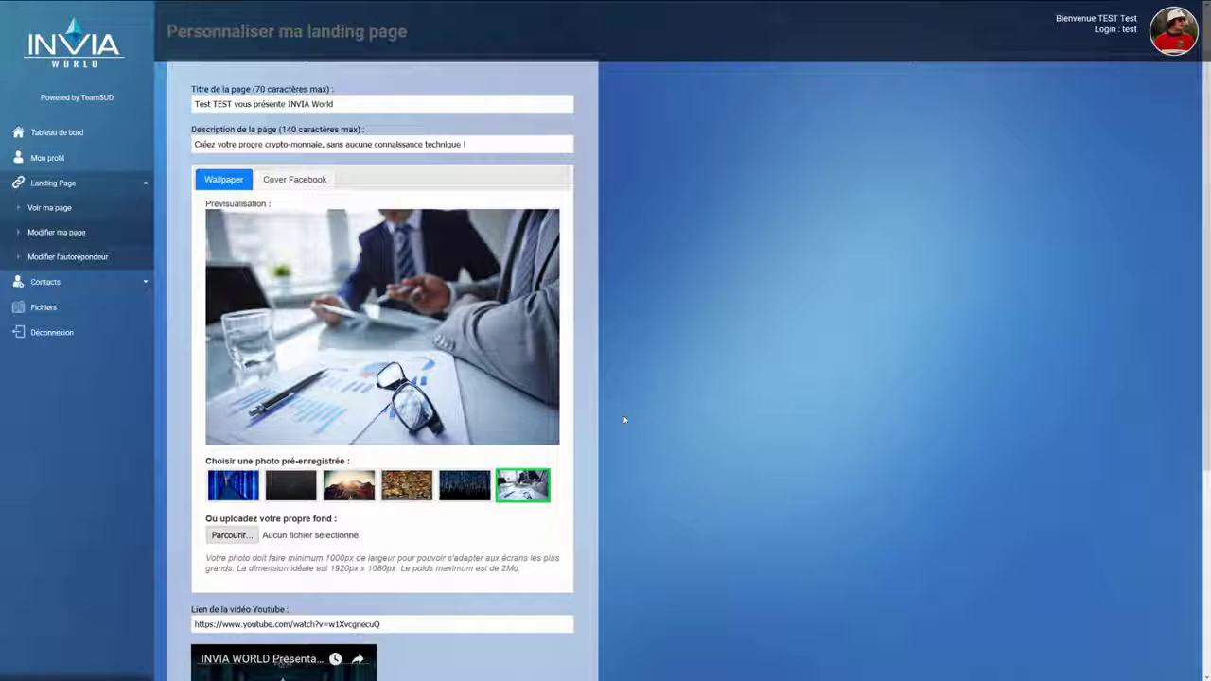
pyautogui.click(299, 179)
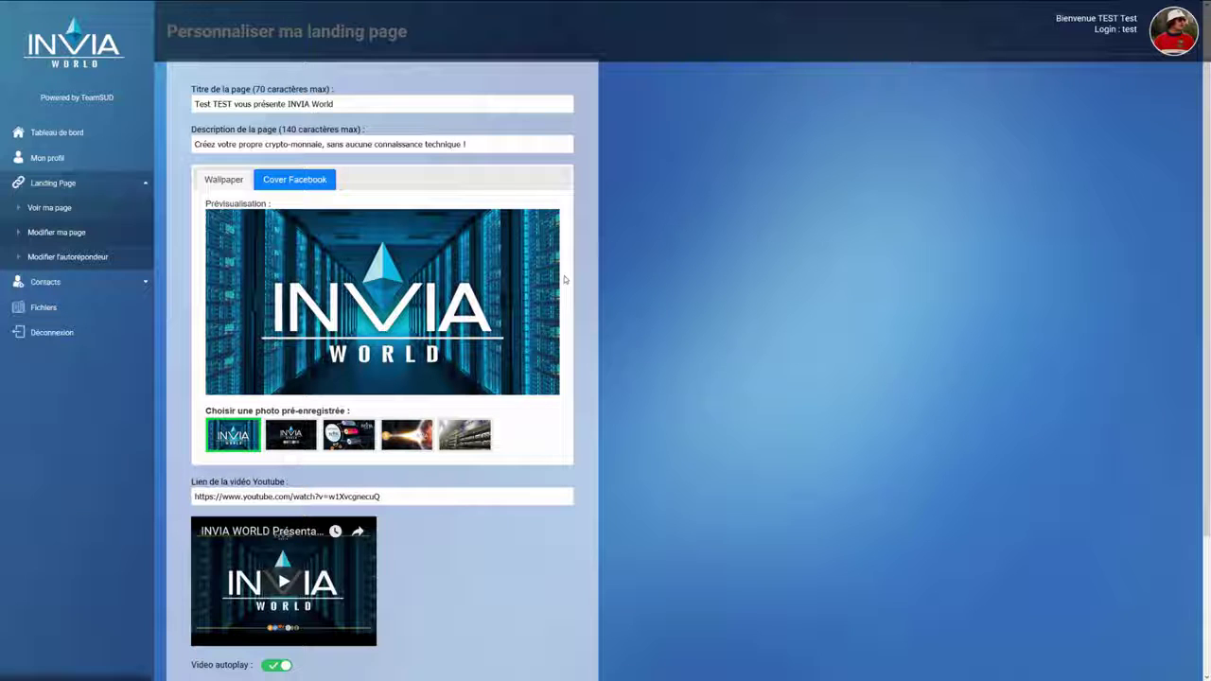
# Step: Try the crypto-coins, mining software and bitcoin space covers, settling on the mining-farm photo
pyautogui.click(293, 443)
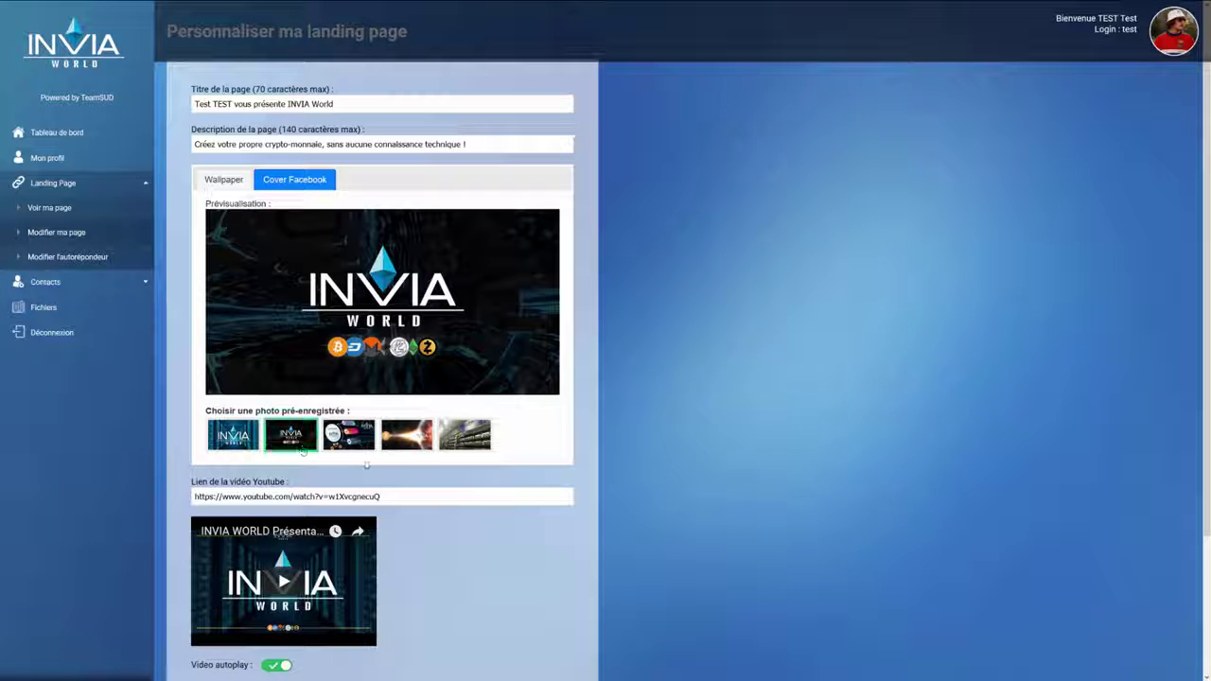
pyautogui.click(352, 441)
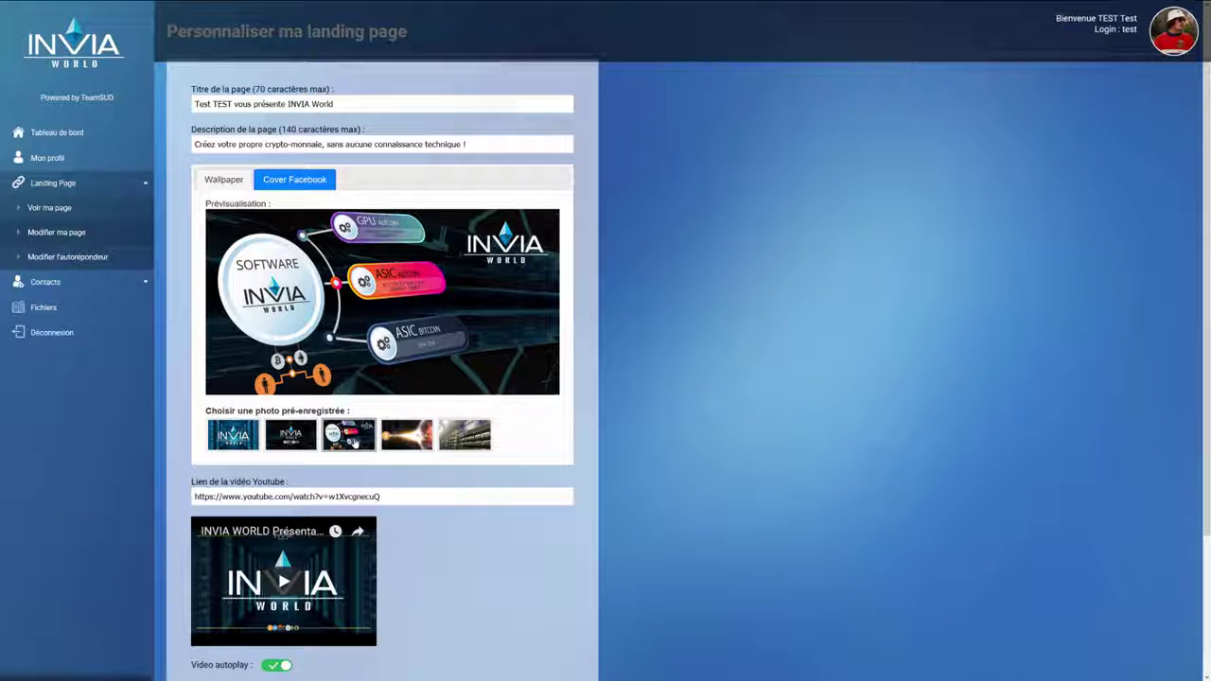
pyautogui.click(407, 443)
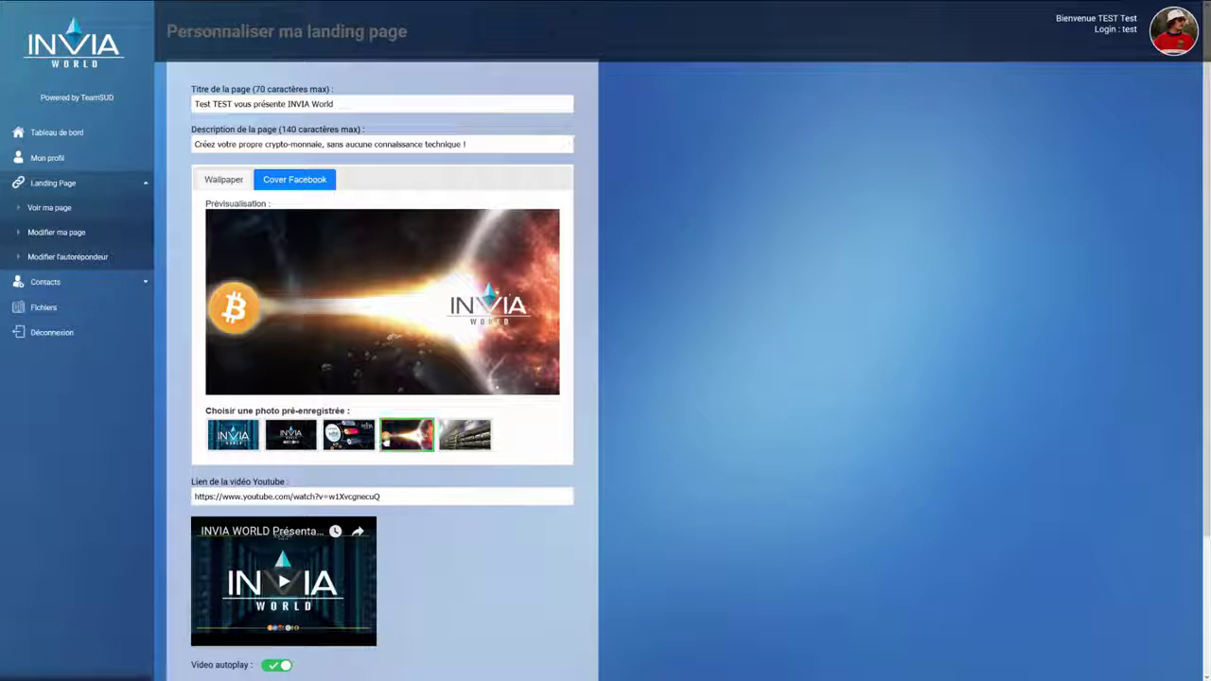
pyautogui.click(363, 441)
pyautogui.click(413, 443)
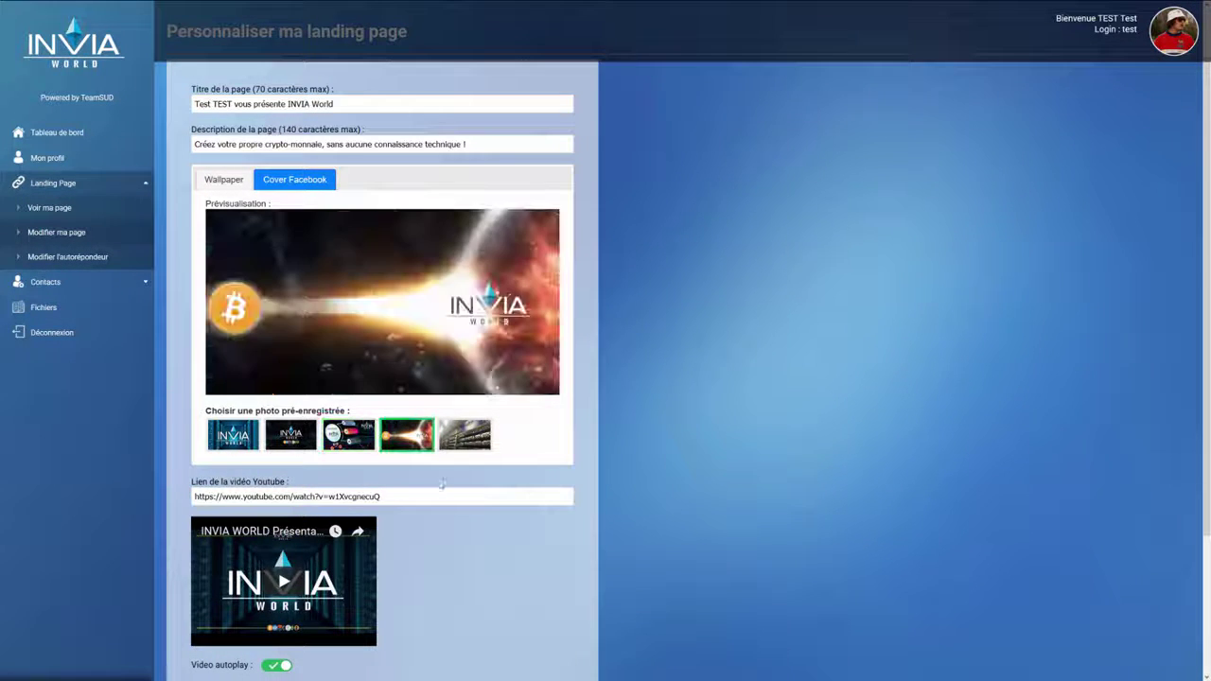
pyautogui.click(464, 435)
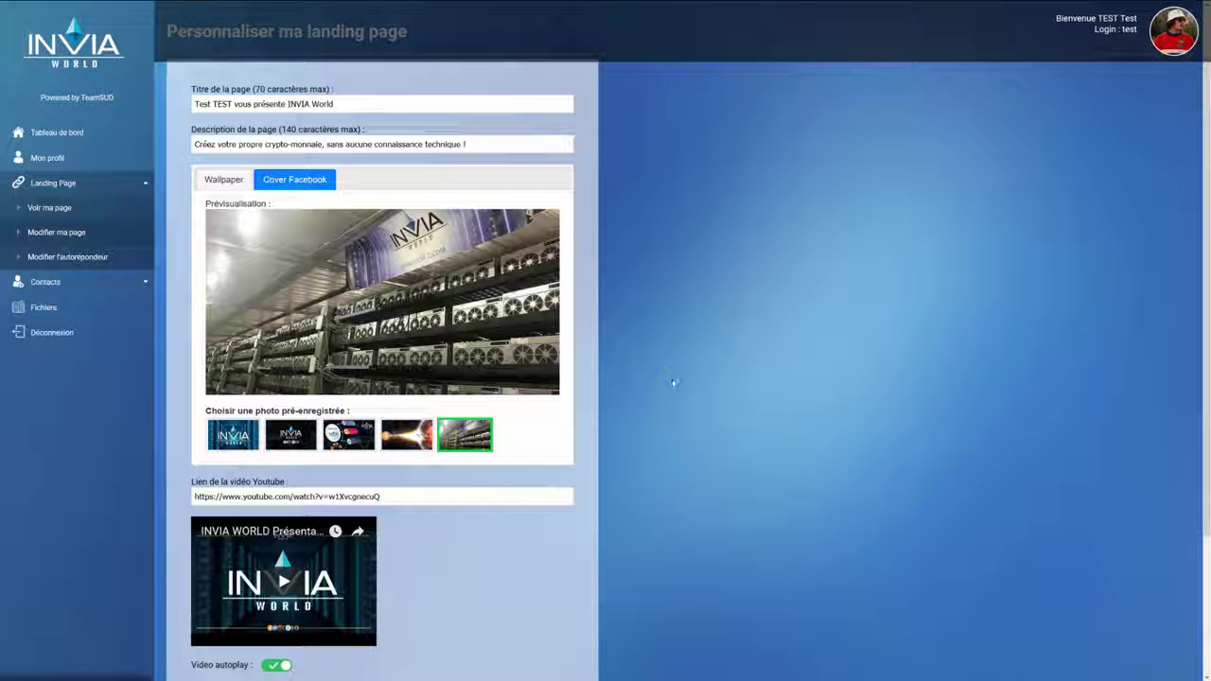
# Step: Pick the gold bitcoin-coins photo on the Wallpaper tab and scroll down the editor
pyautogui.click(225, 179)
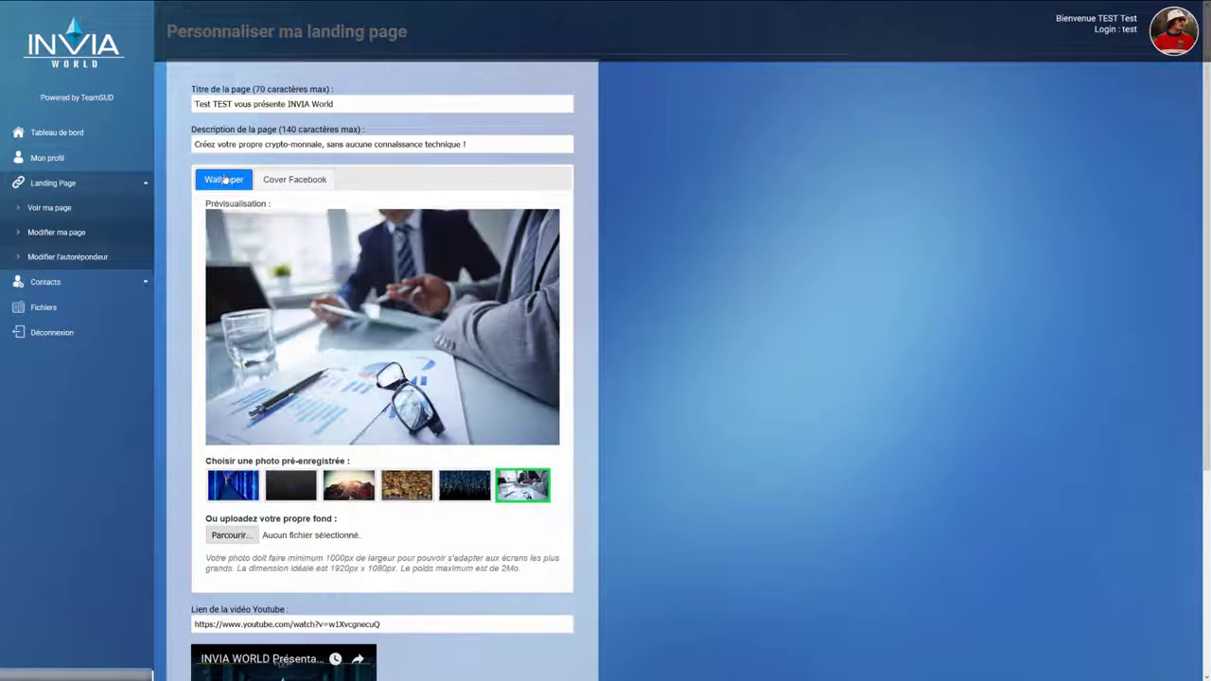
pyautogui.click(309, 180)
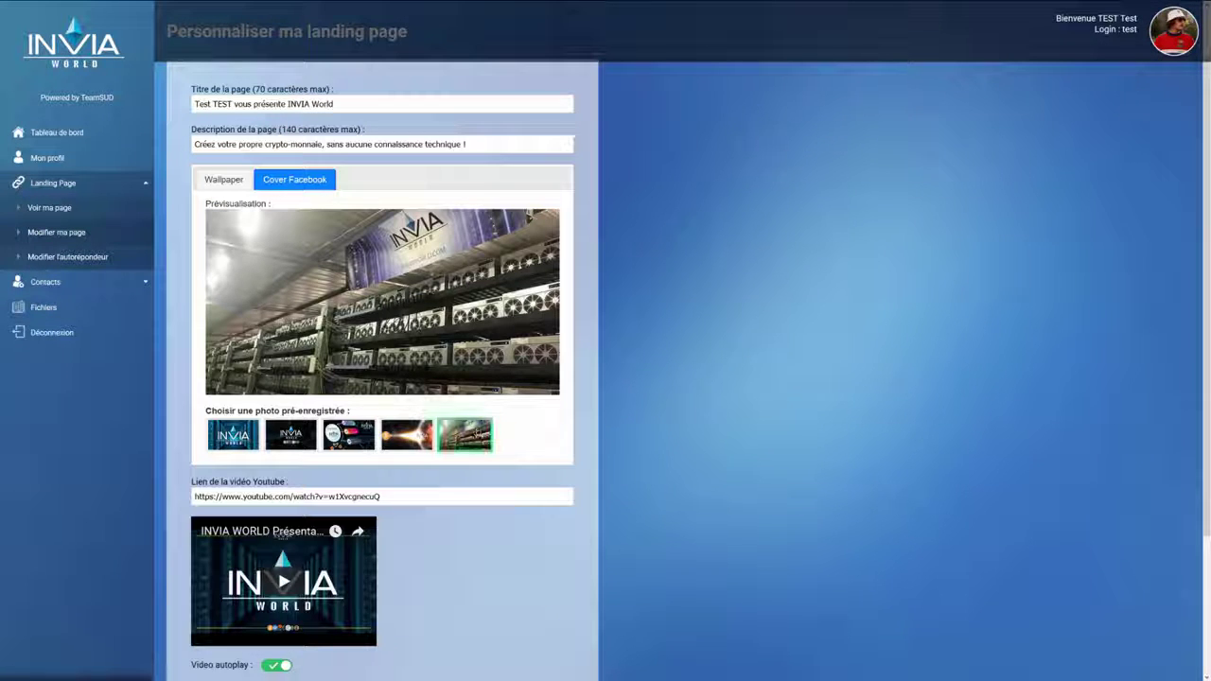
pyautogui.click(235, 182)
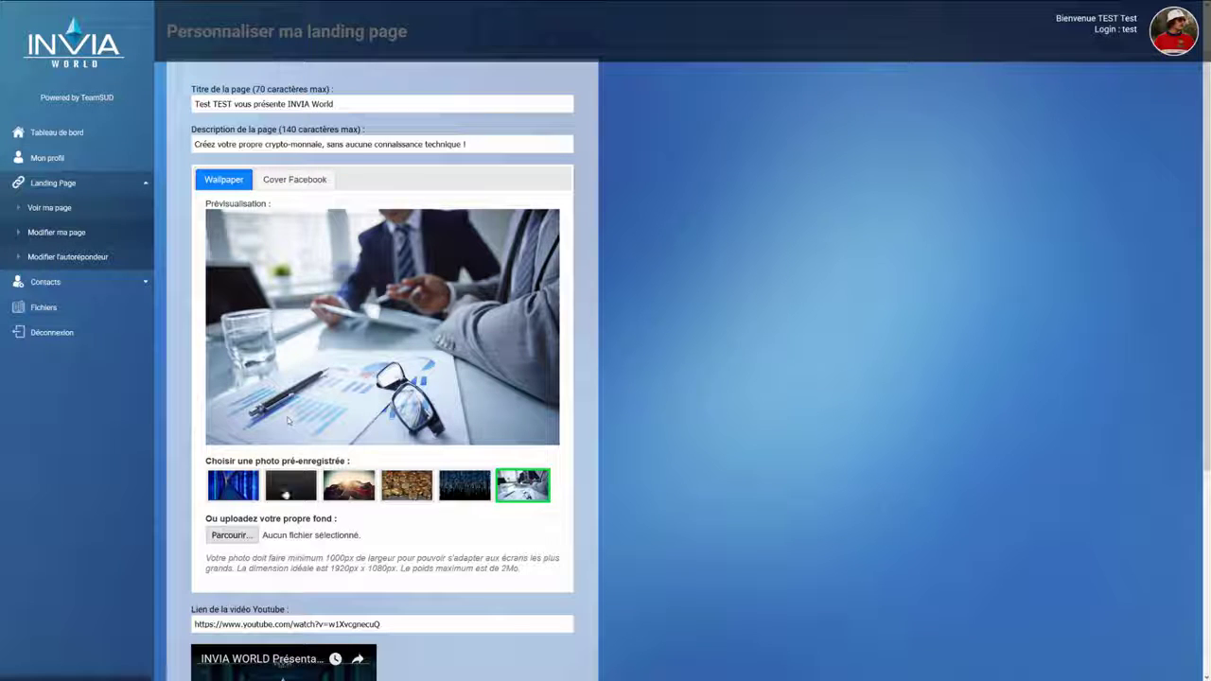
pyautogui.click(409, 488)
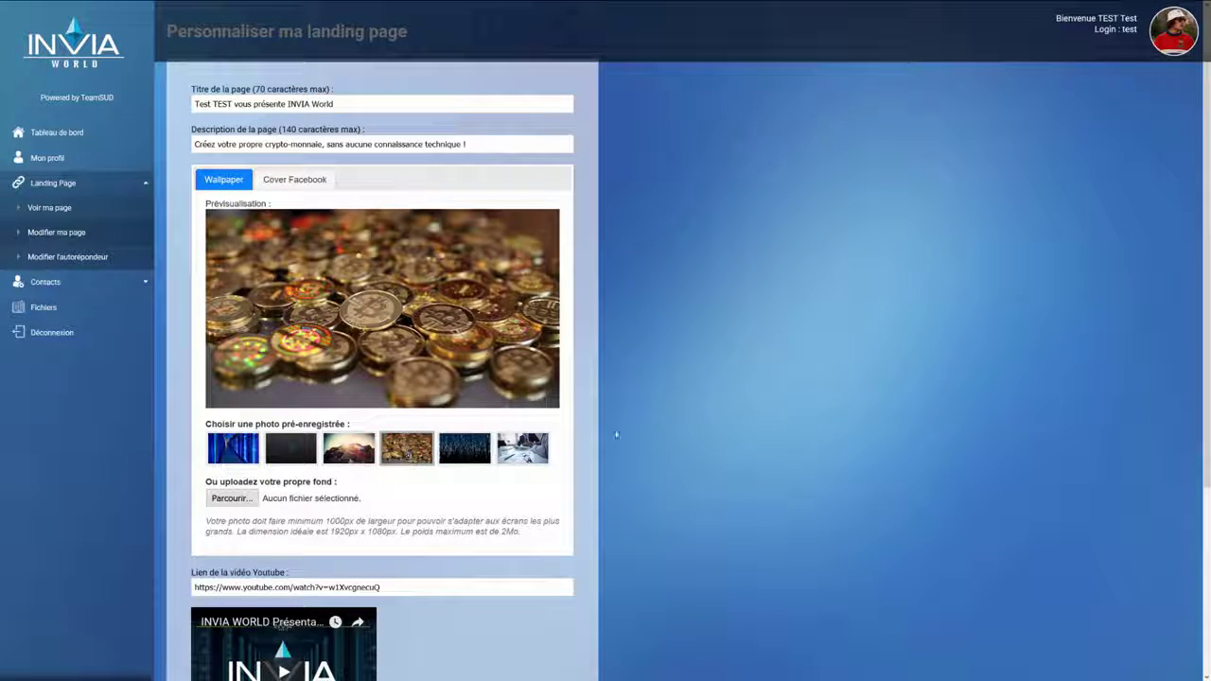
pyautogui.scroll(-2, 642, 397)
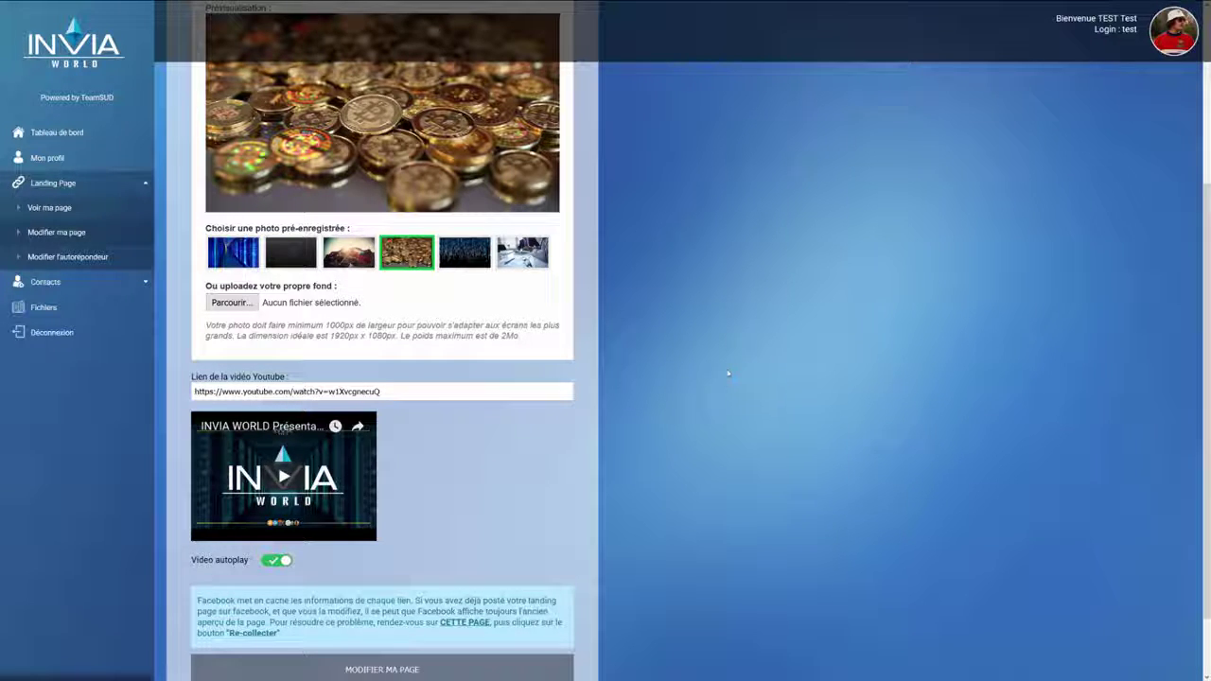
pyautogui.scroll(-1, 706, 376)
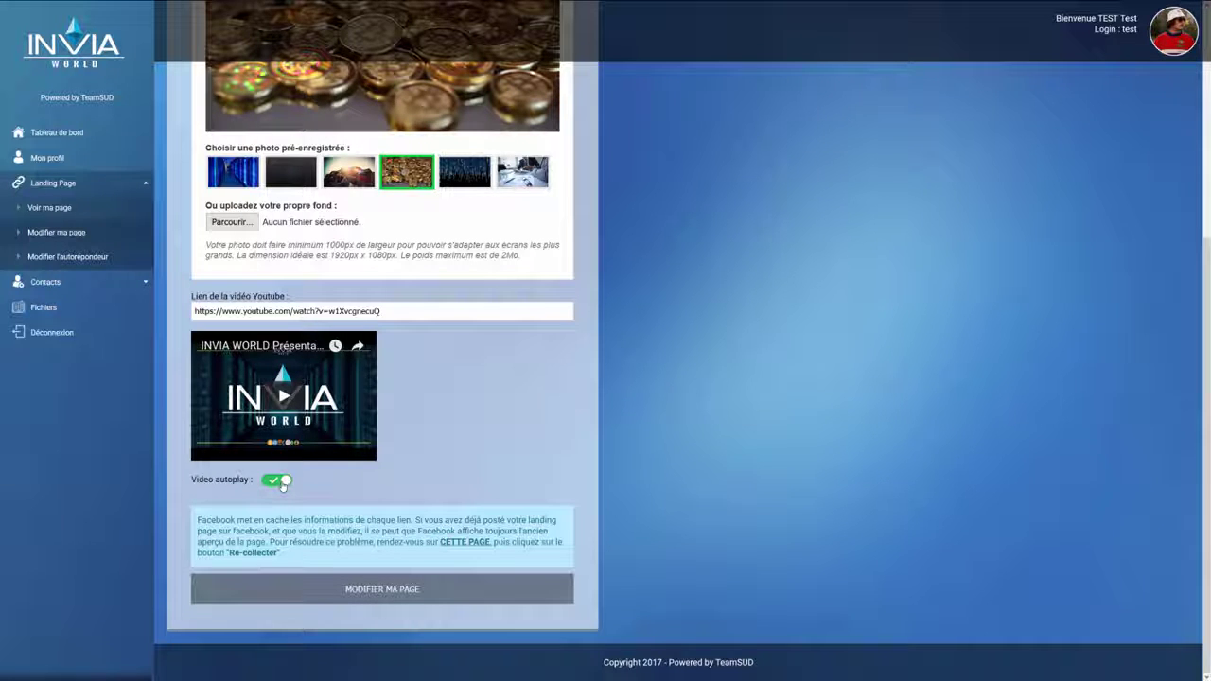
# Step: Turn video autoplay off, save the landing page, and preview the live gold-coins page
pyautogui.click(277, 481)
pyautogui.click(426, 599)
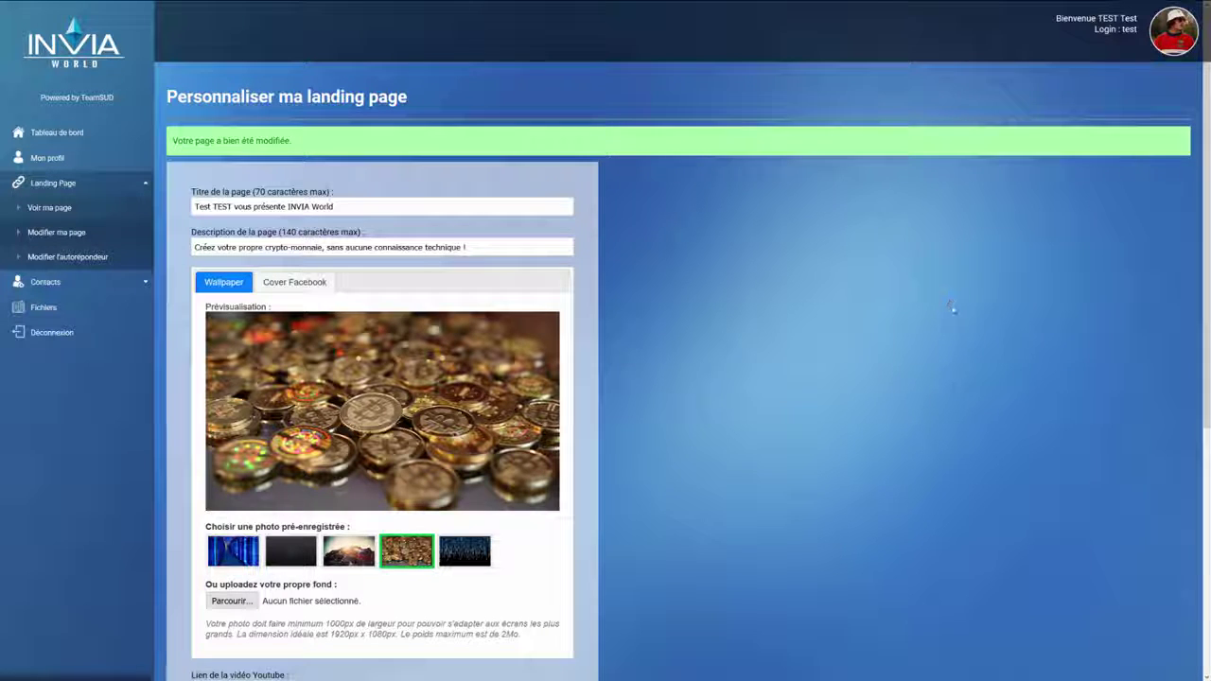
pyautogui.click(81, 208)
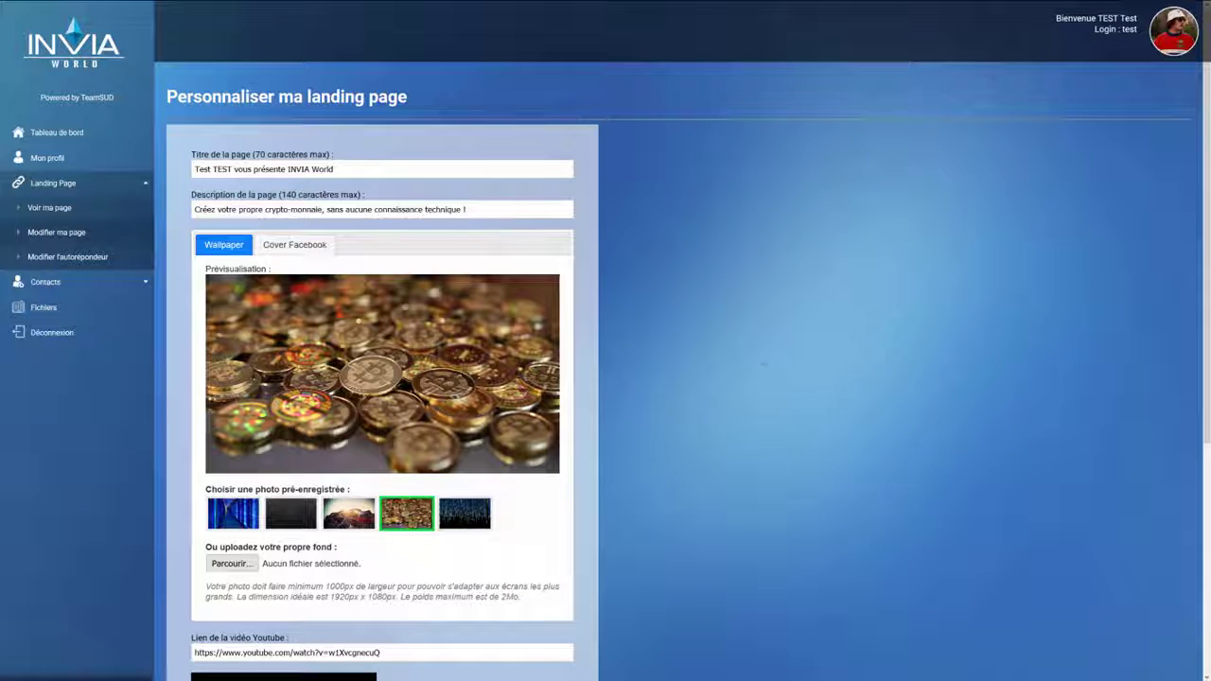
pyautogui.scroll(-5, 768, 355)
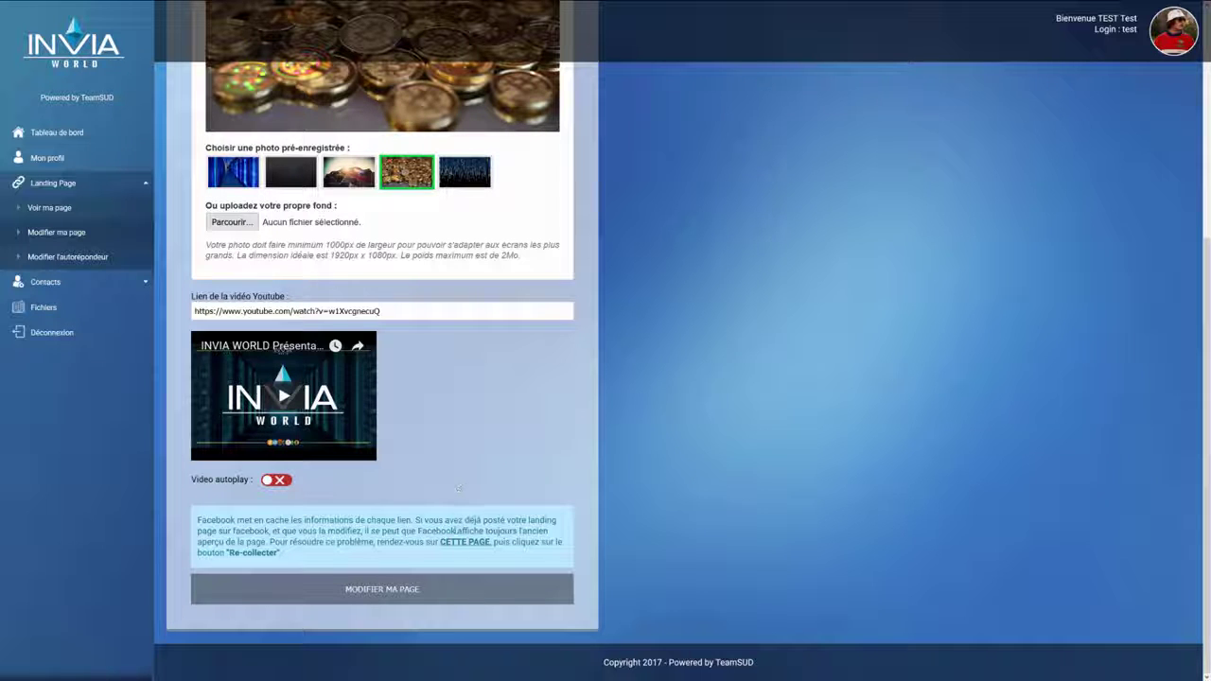
# Step: Re-collect the landing page link in Facebook's Sharing Debugger to refresh its preview
pyautogui.click(465, 543)
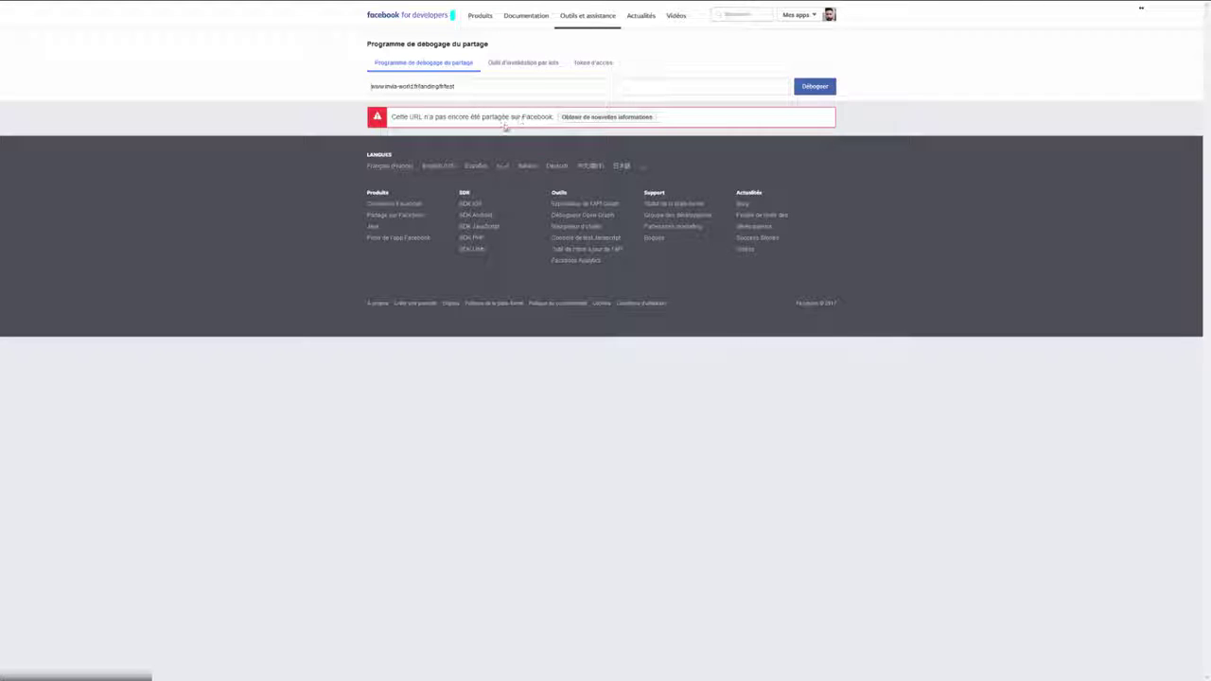
pyautogui.click(607, 118)
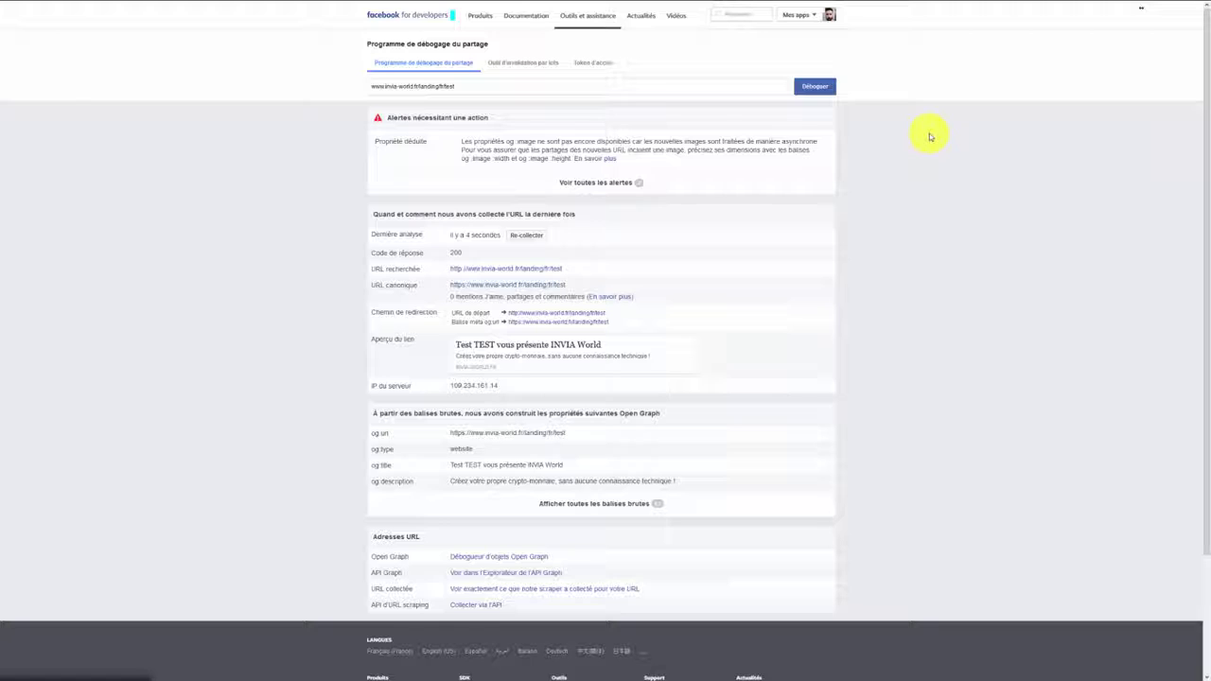
pyautogui.click(539, 237)
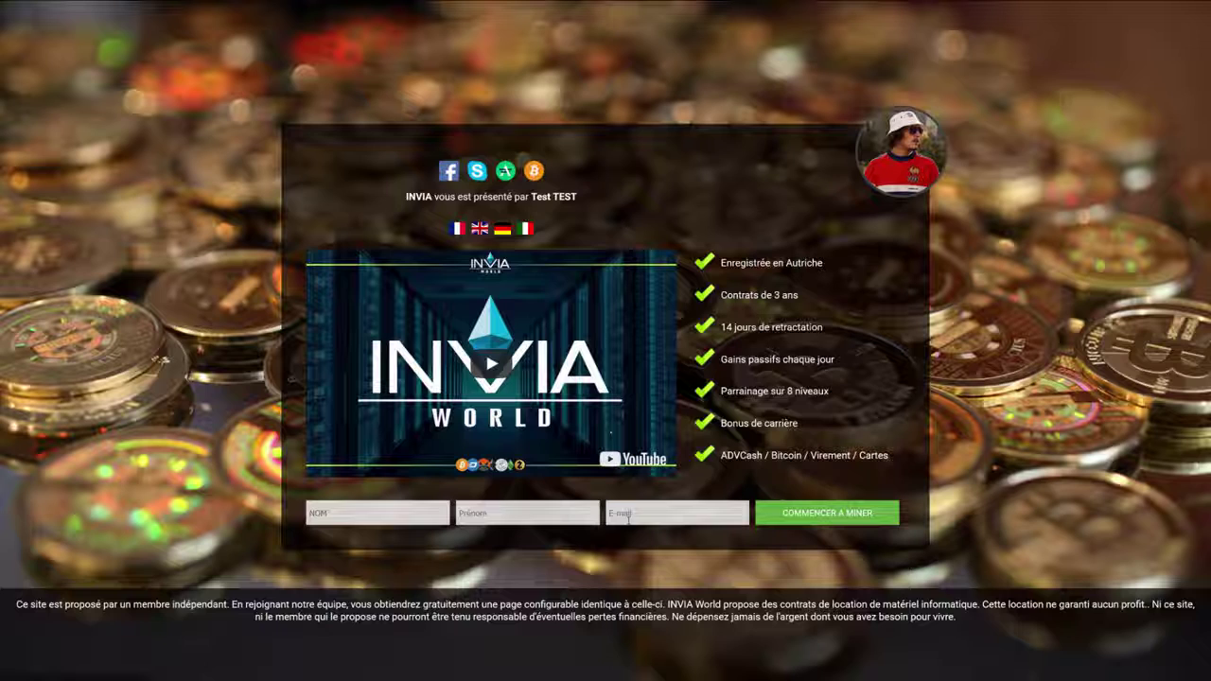
# Step: Return to the Personnaliser ma landing page editor tab
pyautogui.moveTo(354, 3)
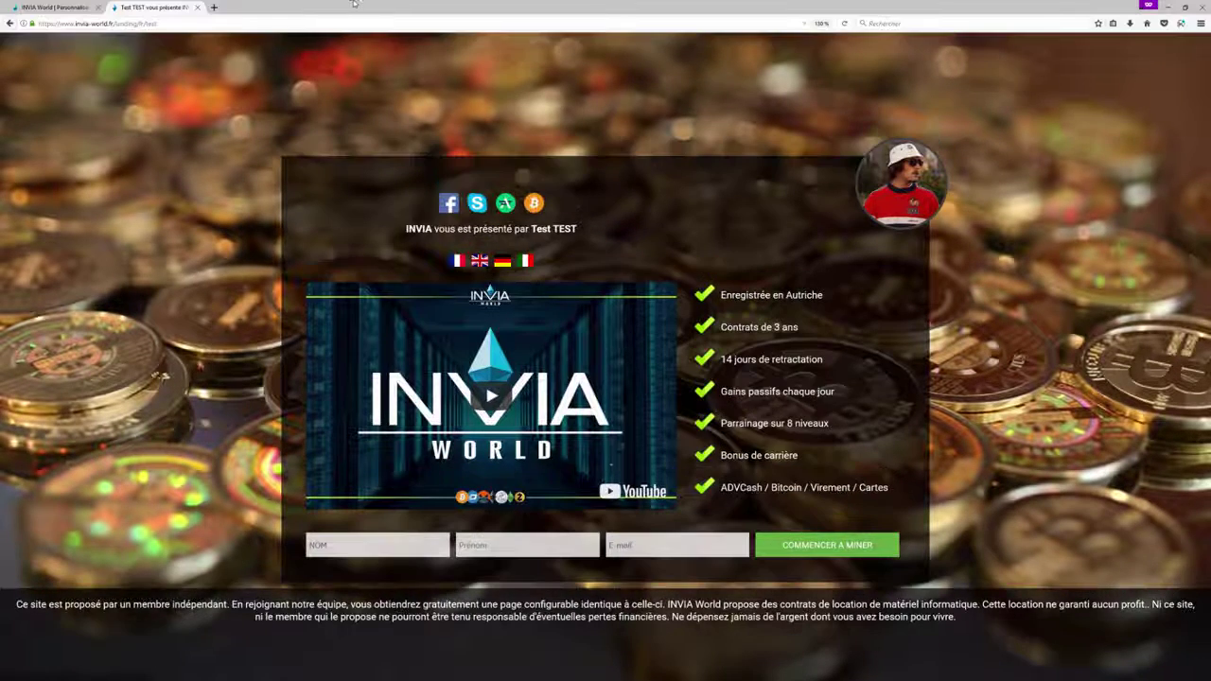
pyautogui.click(52, 6)
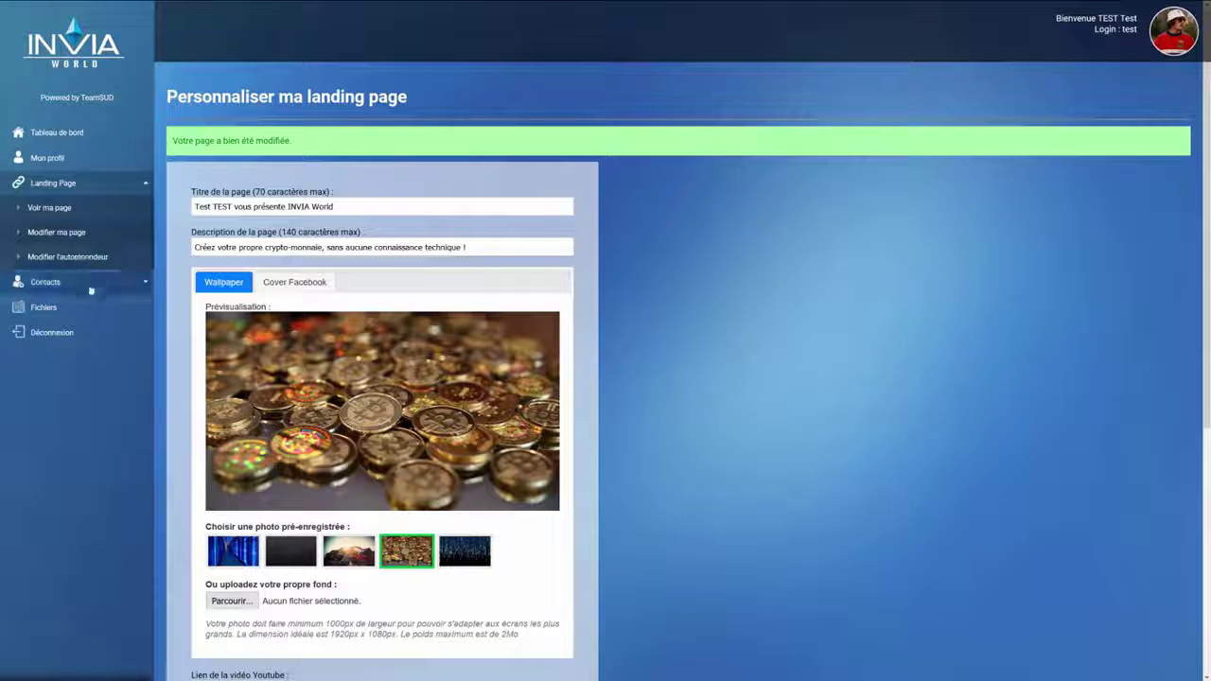
# Step: Go to the Modifier l'autorépondeur settings page
pyautogui.click(99, 257)
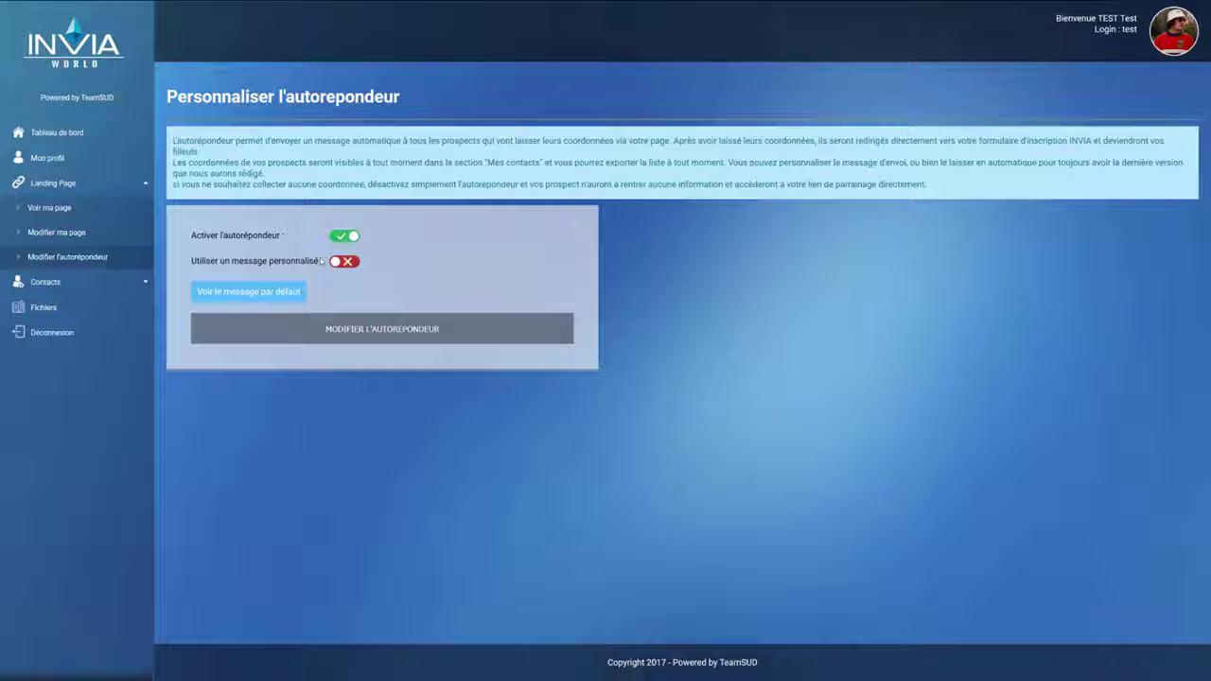
pyautogui.click(249, 300)
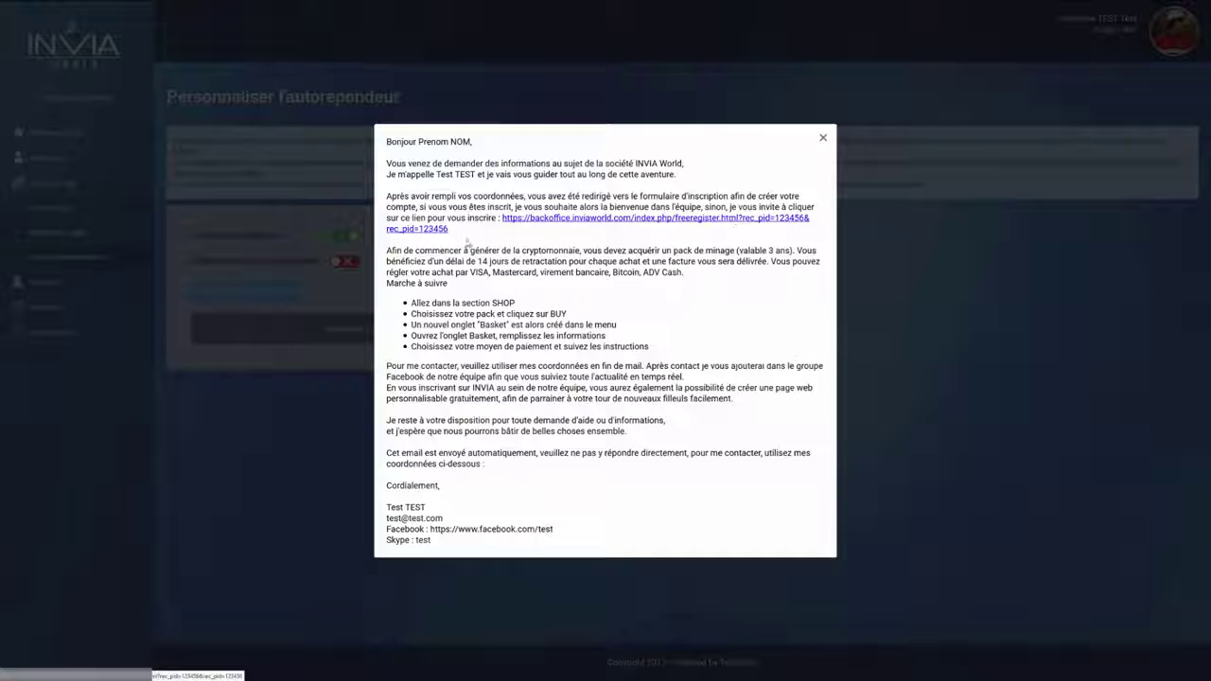
pyautogui.moveTo(413, 302); pyautogui.dragTo(660, 357)
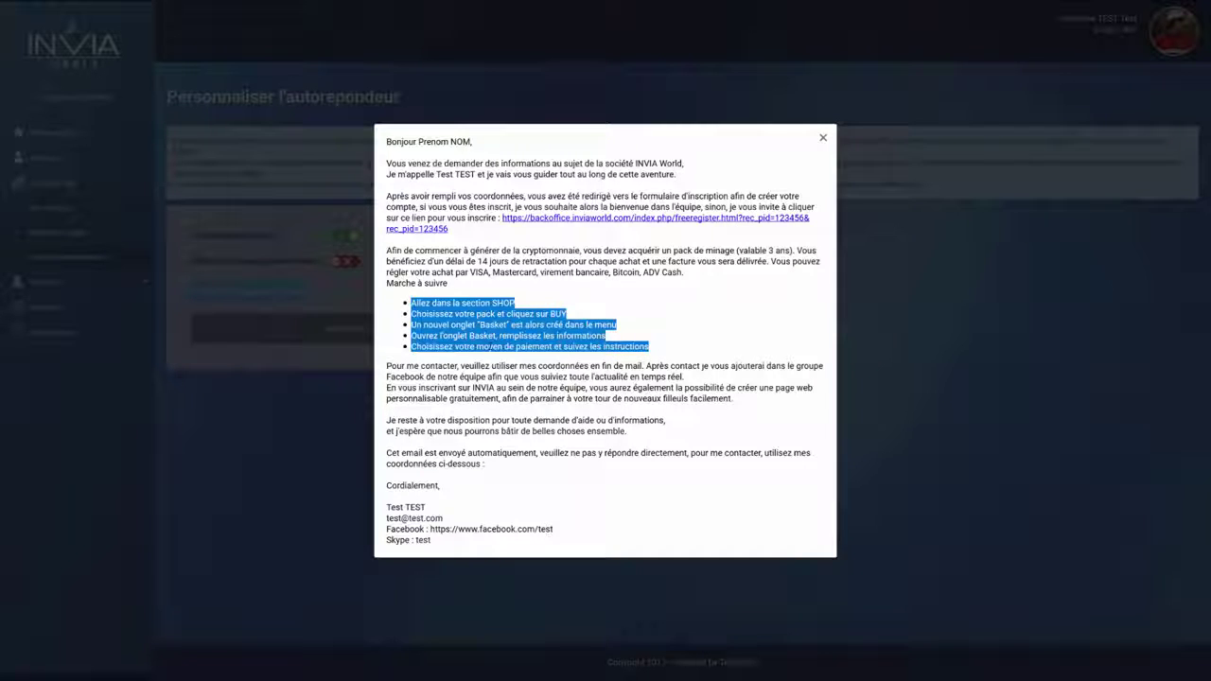
pyautogui.click(494, 365)
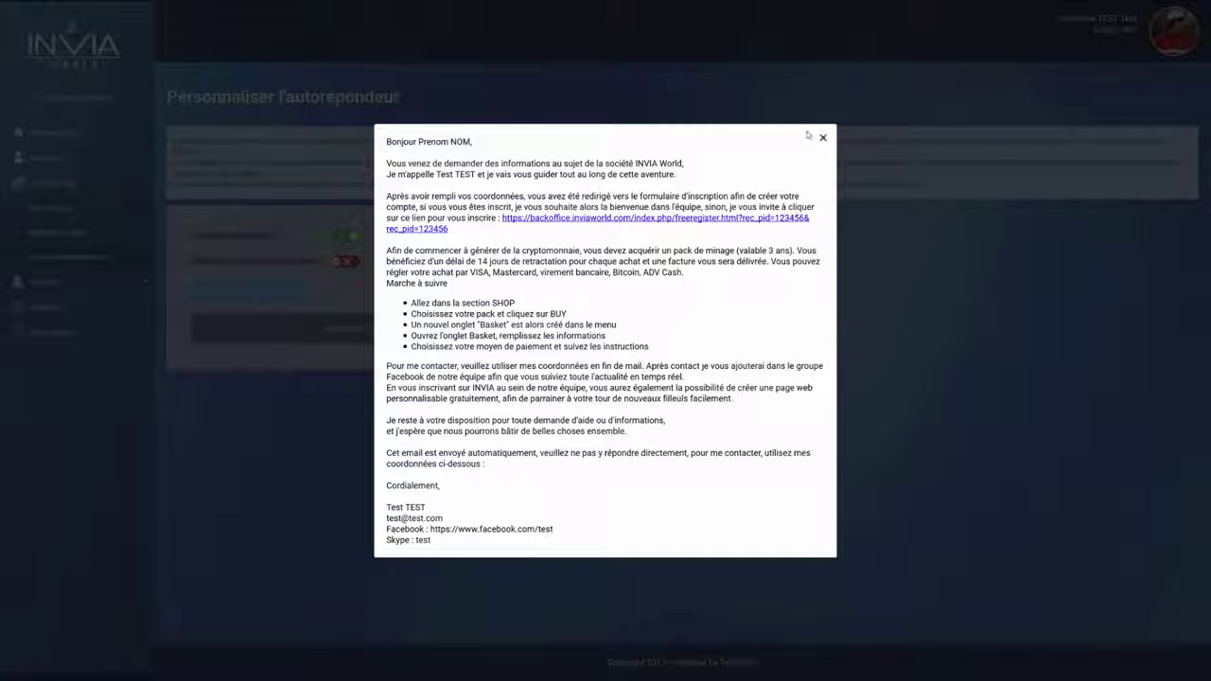
pyautogui.click(823, 138)
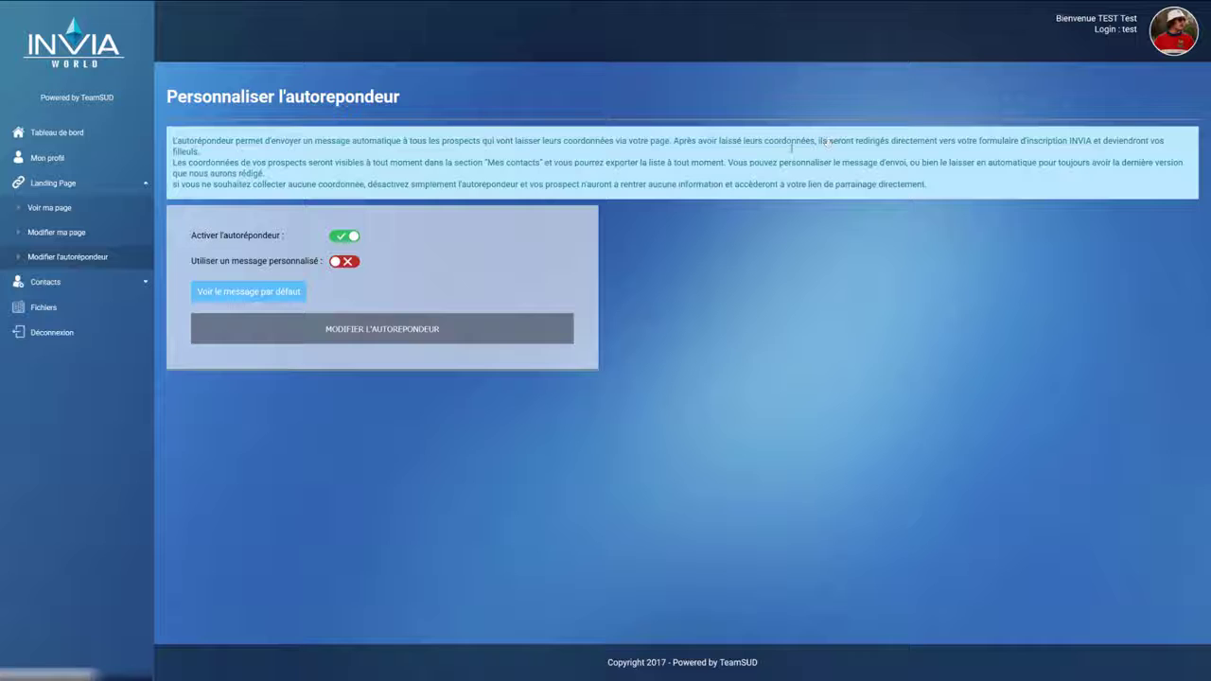
# Step: Enable the custom message, shorten its editor, save, then switch Activer l'autorépondeur off
pyautogui.click(341, 261)
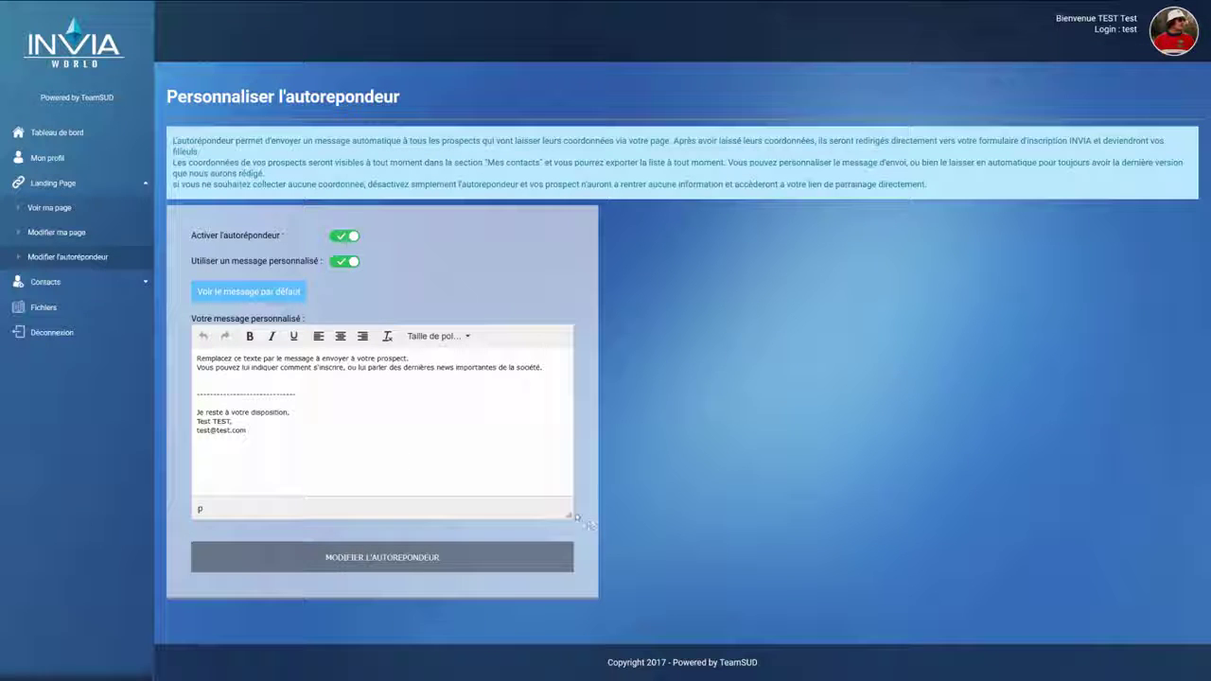
pyautogui.moveTo(569, 515); pyautogui.dragTo(570, 475)
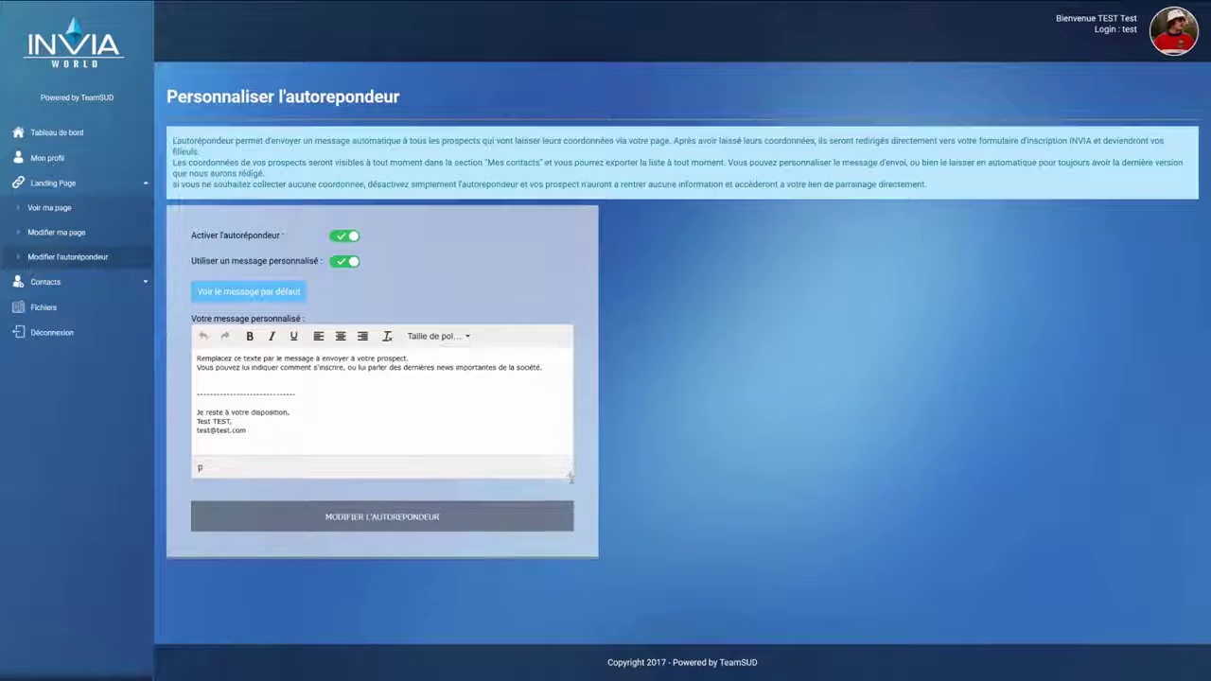
pyautogui.click(401, 528)
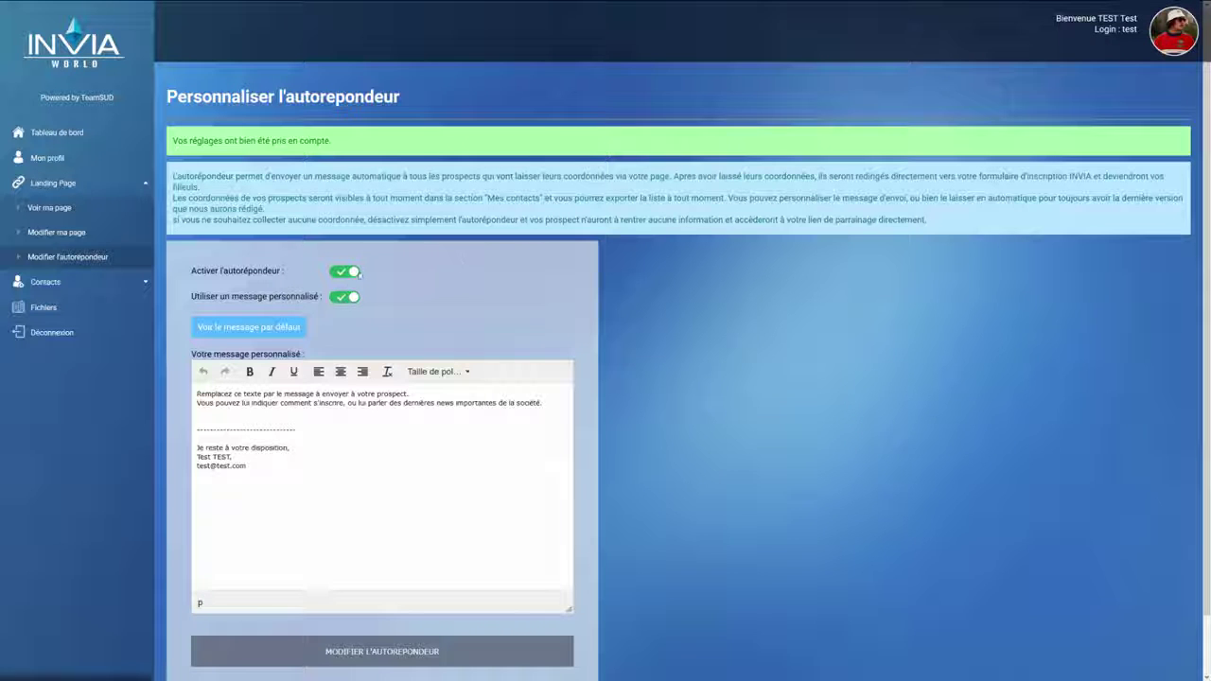
pyautogui.click(347, 274)
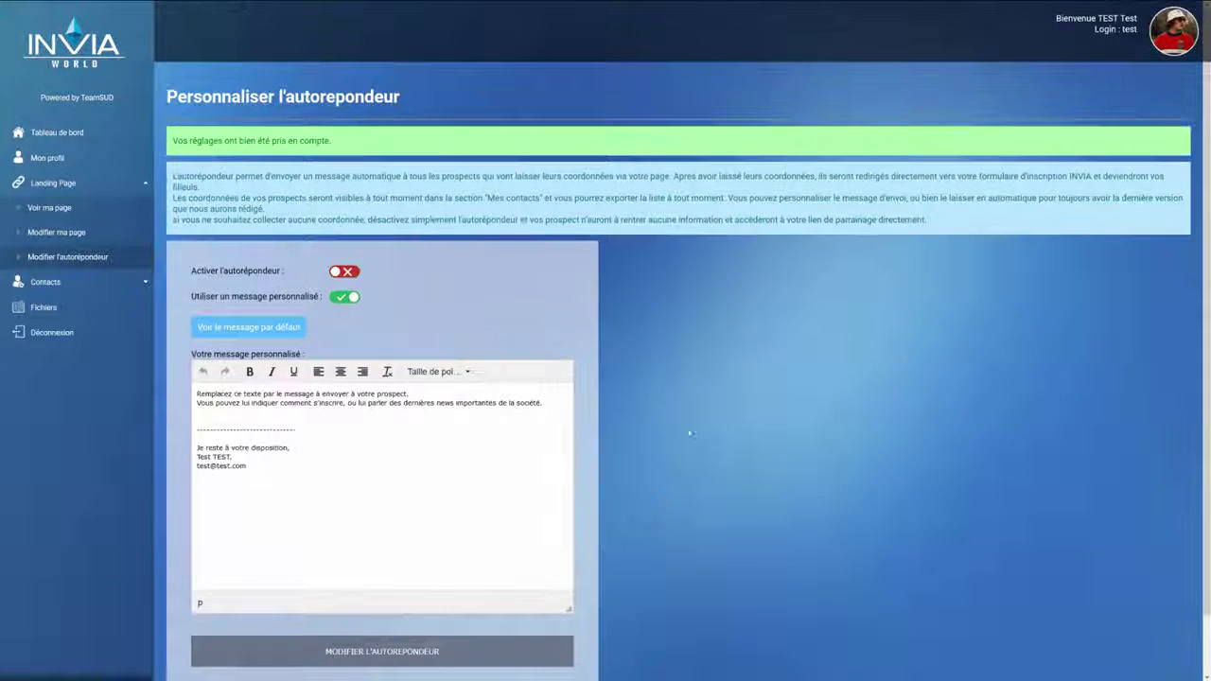
pyautogui.scroll(-1, 616, 528)
# Step: Save the autoresponder settings, preview the landing page, and follow its Commencer à miner link
pyautogui.click(417, 596)
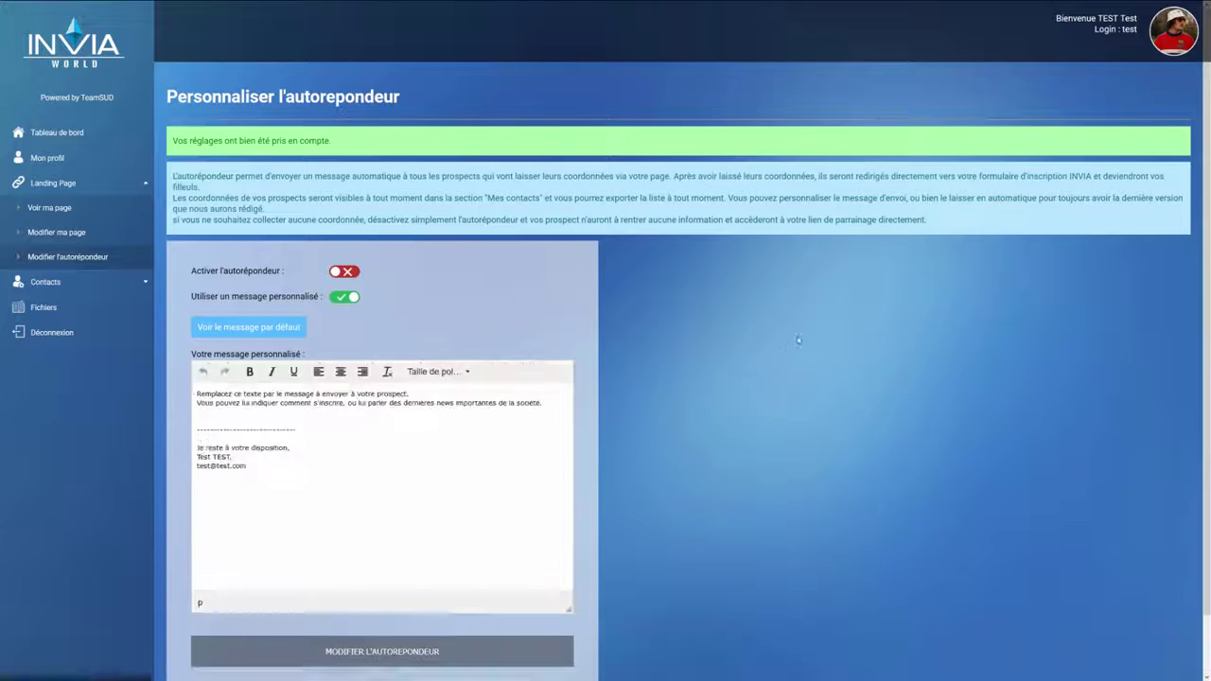
pyautogui.click(96, 206)
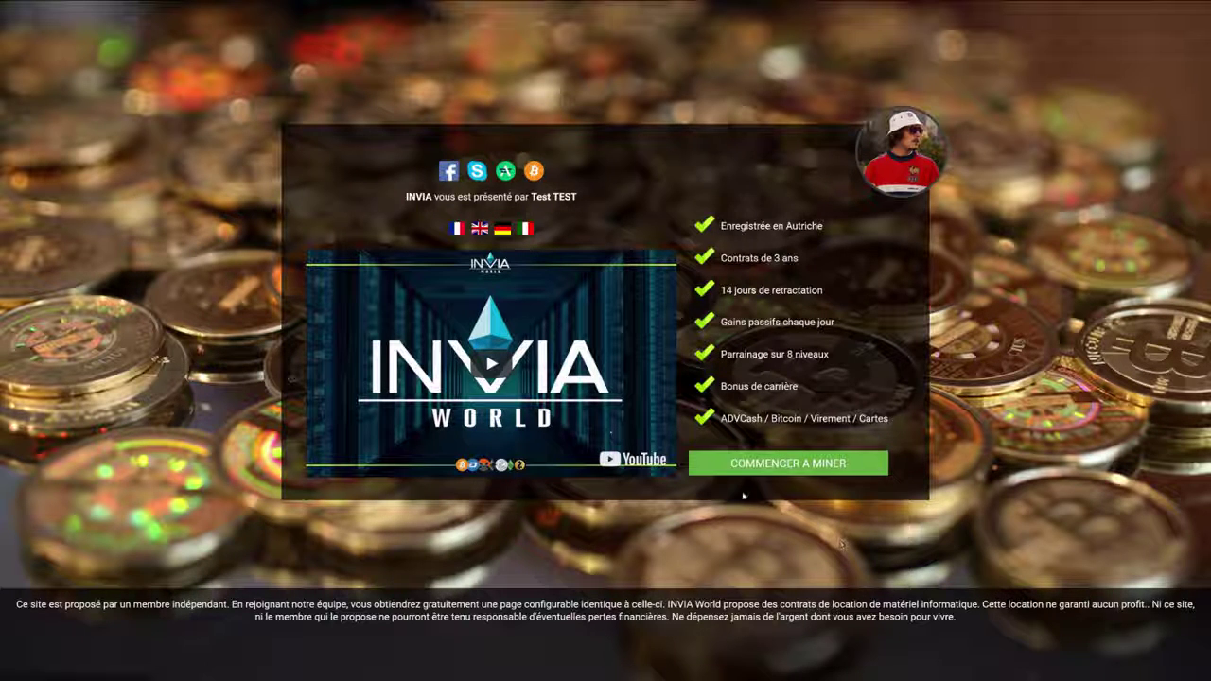
pyautogui.click(857, 473)
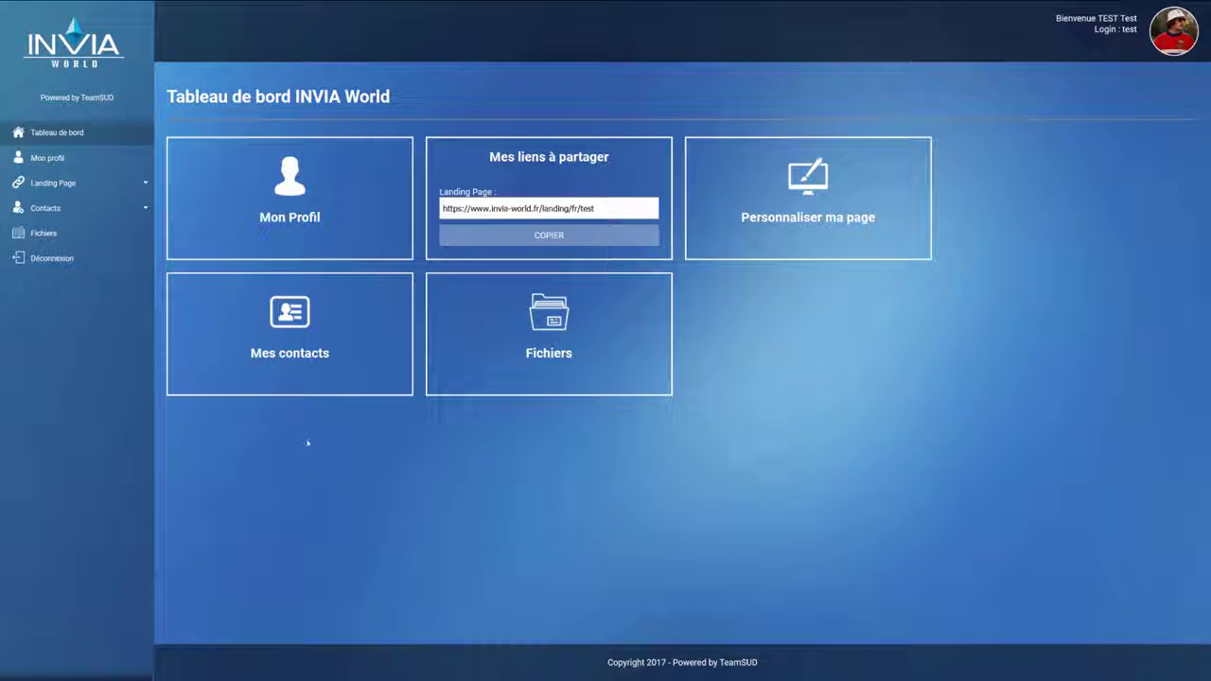
# Step: Glance at the contacts list and public landing page, then return to the back office tab
pyautogui.click(346, 344)
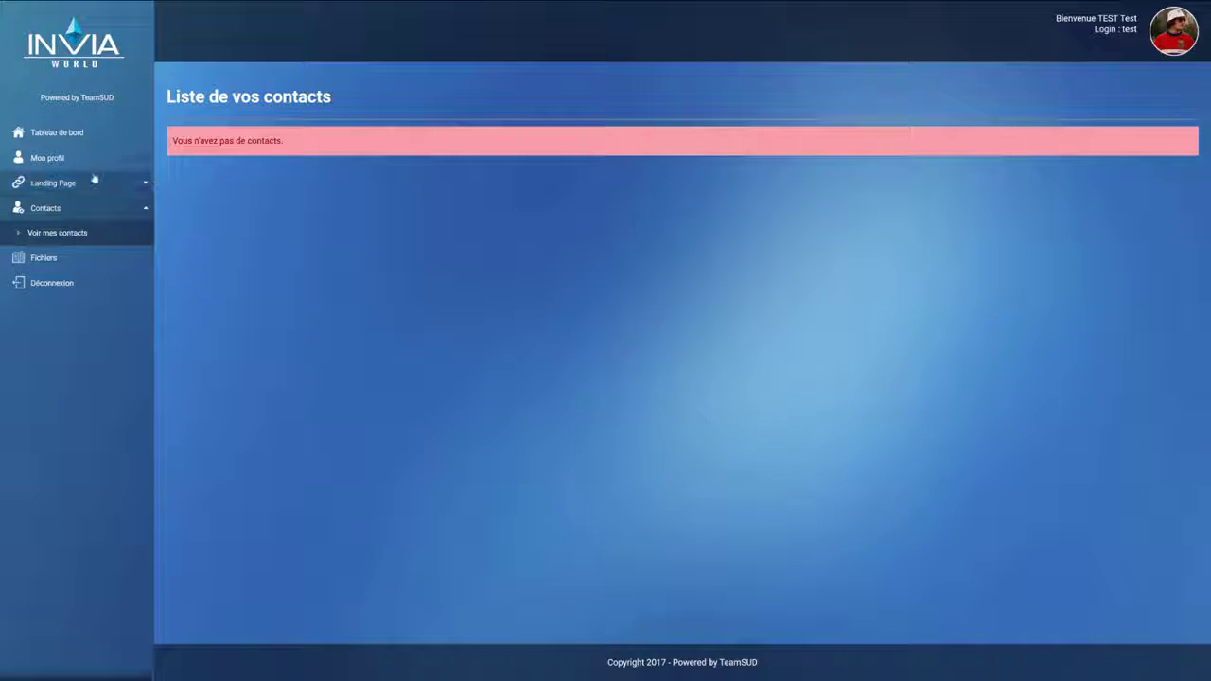
pyautogui.click(131, 183)
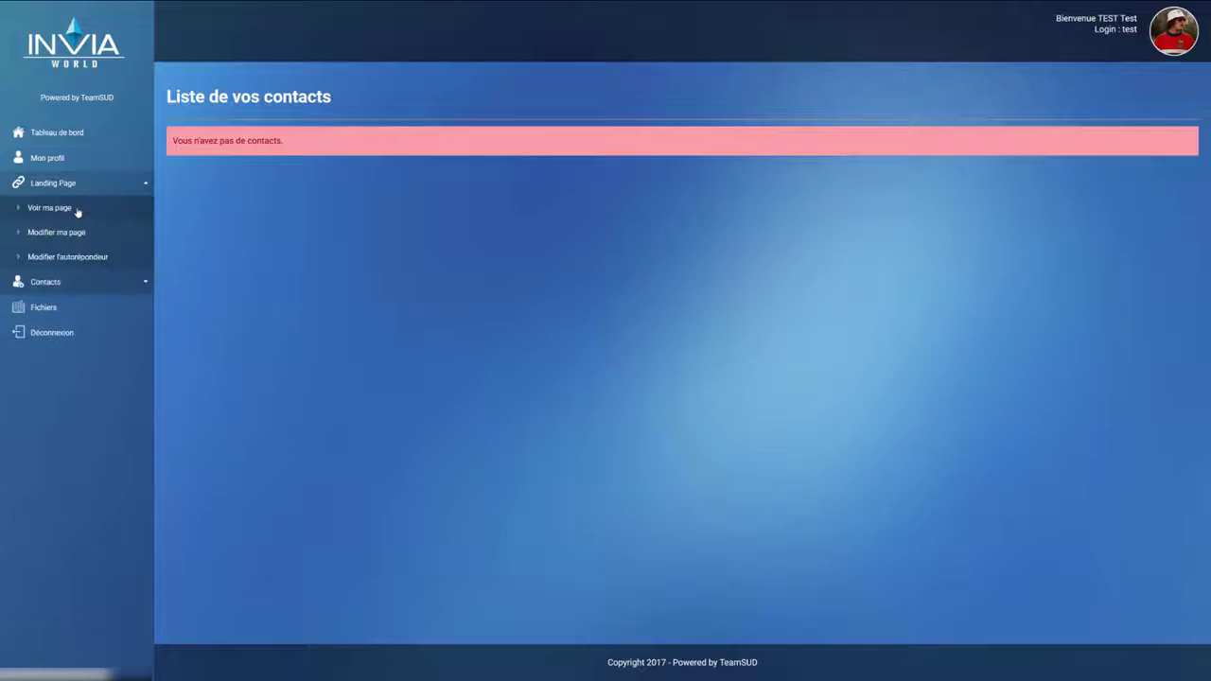
pyautogui.click(79, 208)
pyautogui.moveTo(716, 2)
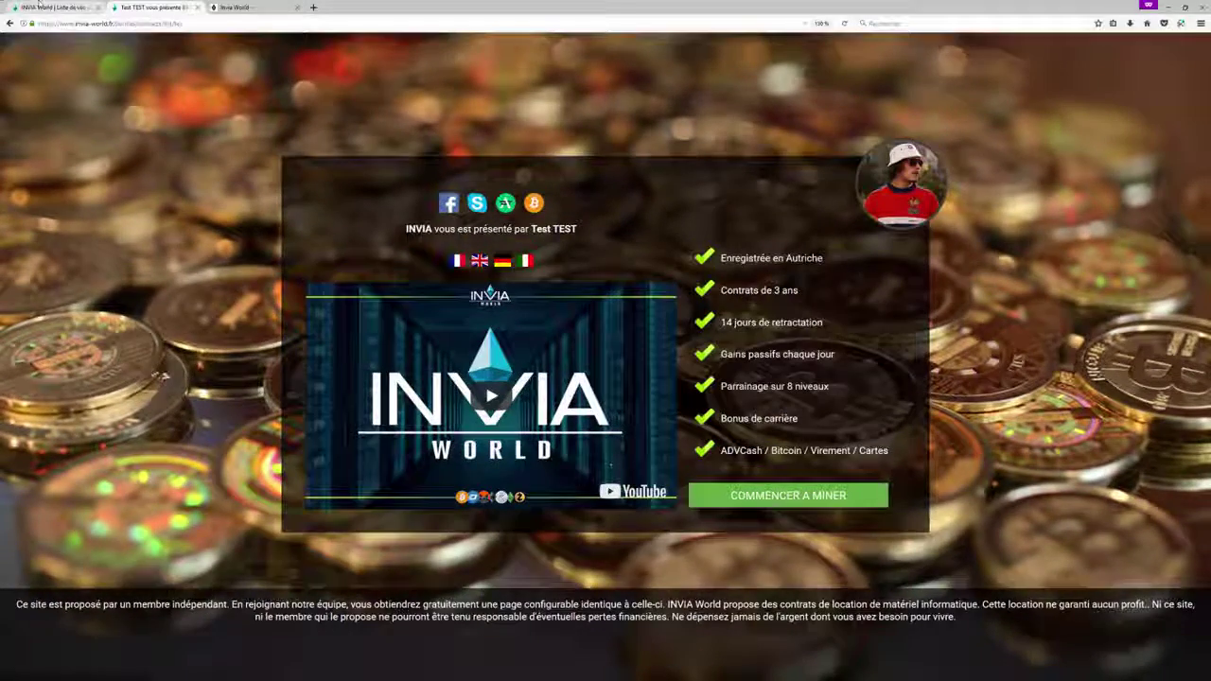
pyautogui.click(39, 6)
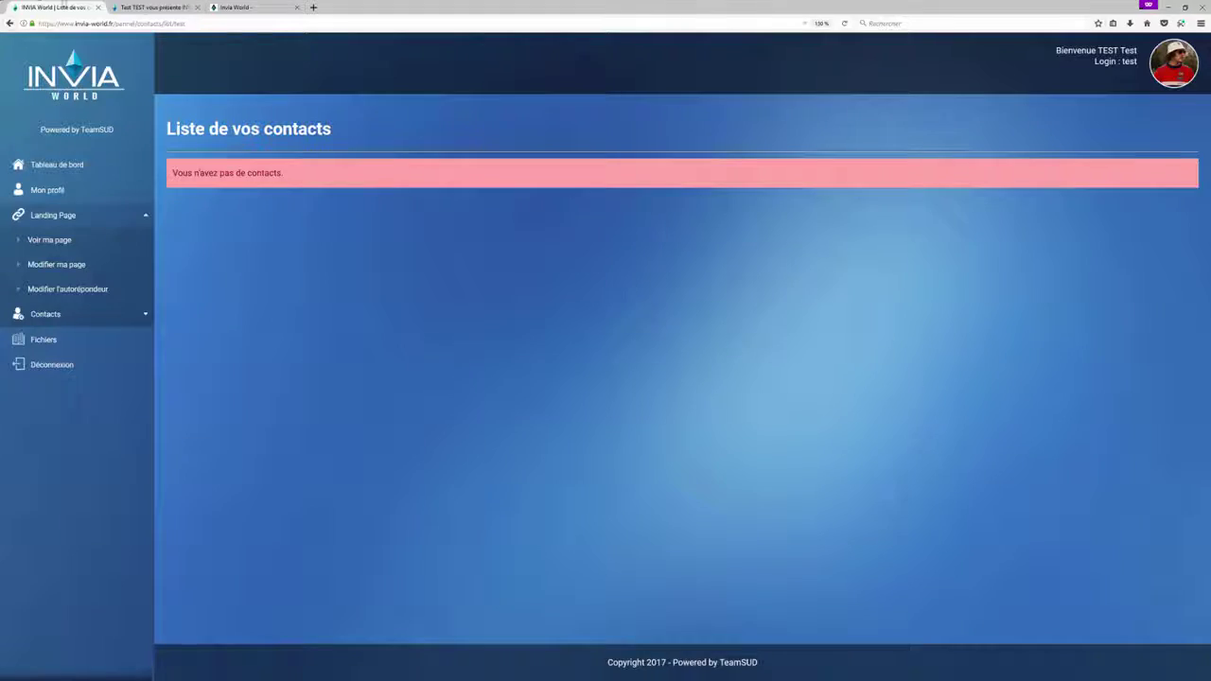
# Step: Turn the autoresponder on with the default message, save, and reopen Voir ma page
pyautogui.click(80, 263)
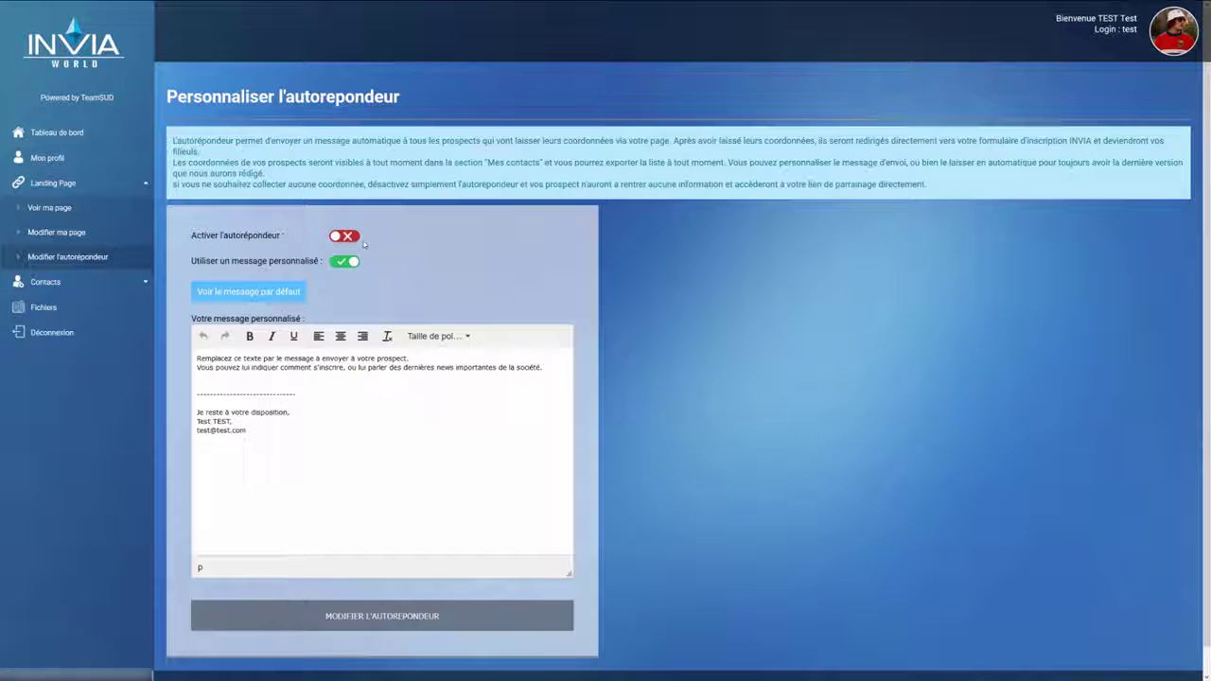
pyautogui.click(354, 237)
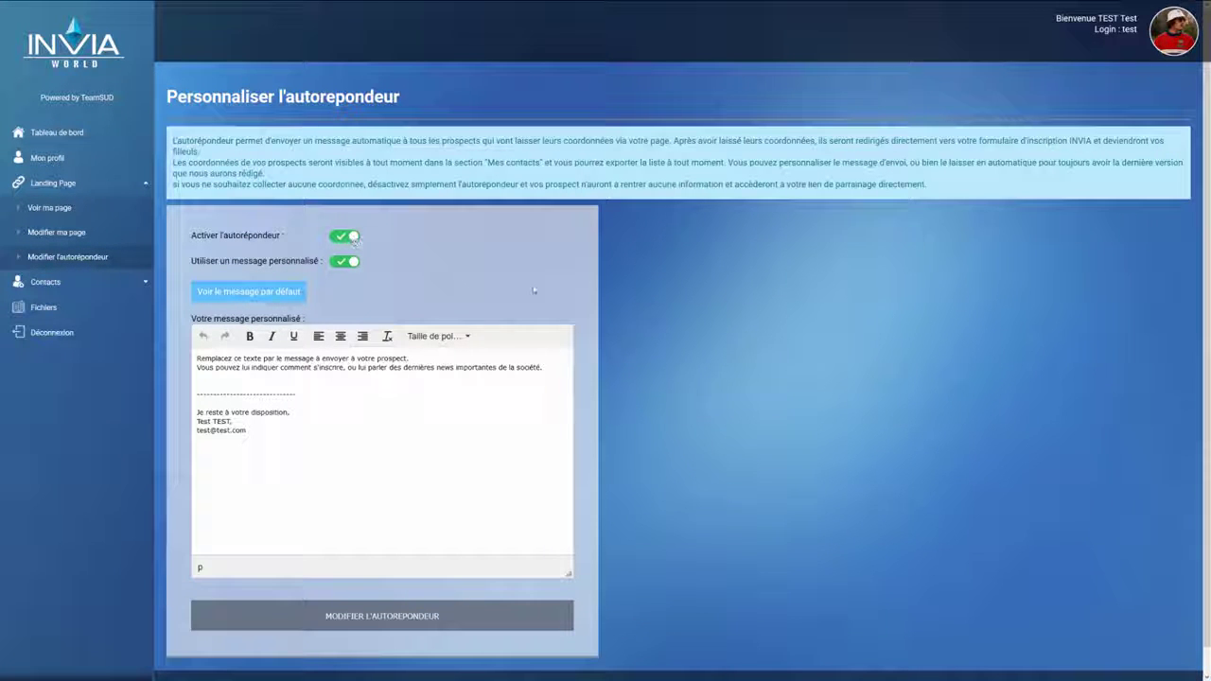
pyautogui.click(352, 262)
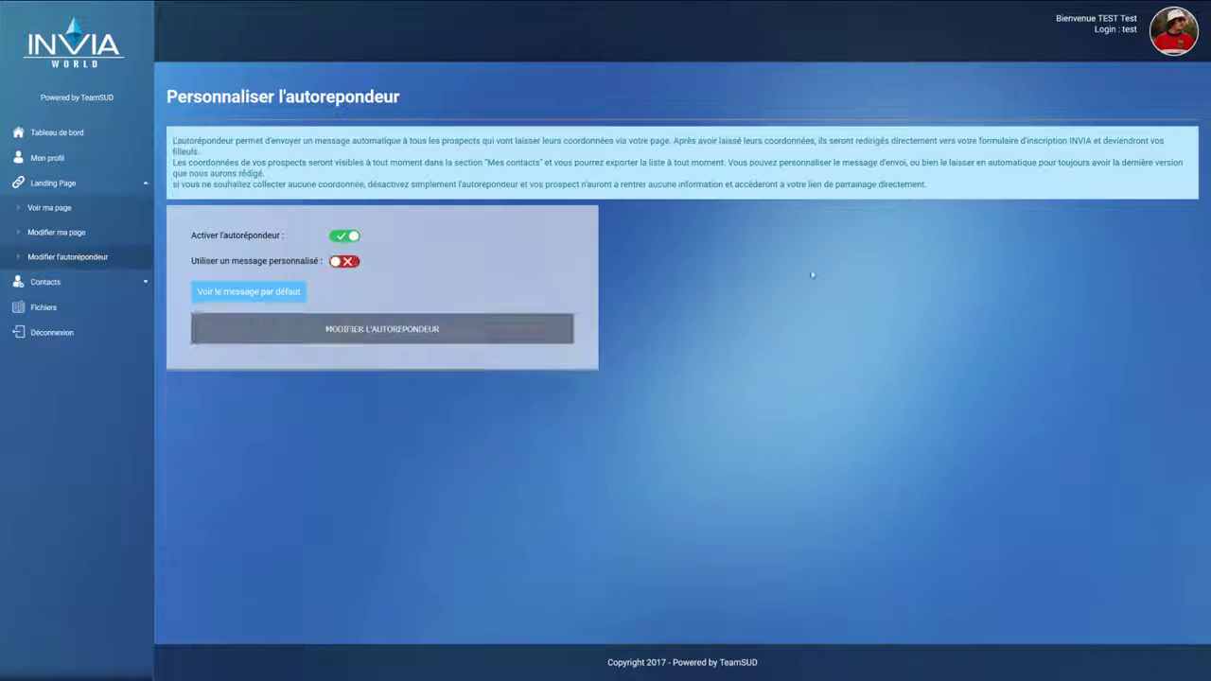
pyautogui.click(368, 338)
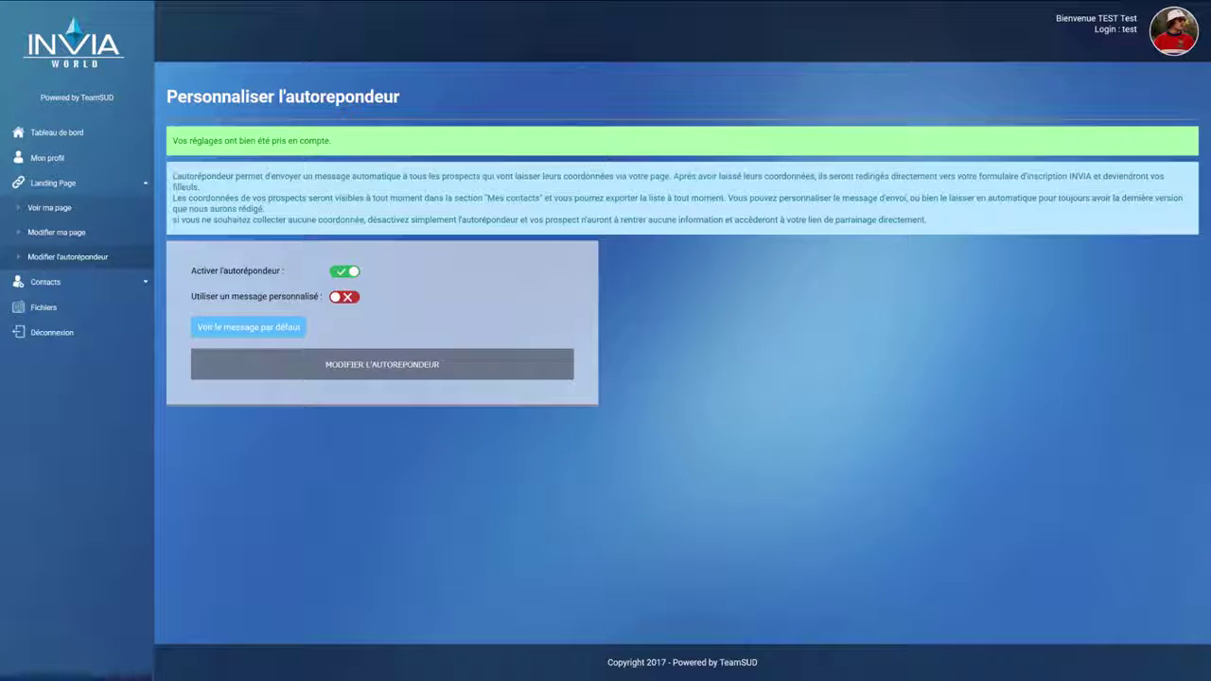
pyautogui.click(57, 210)
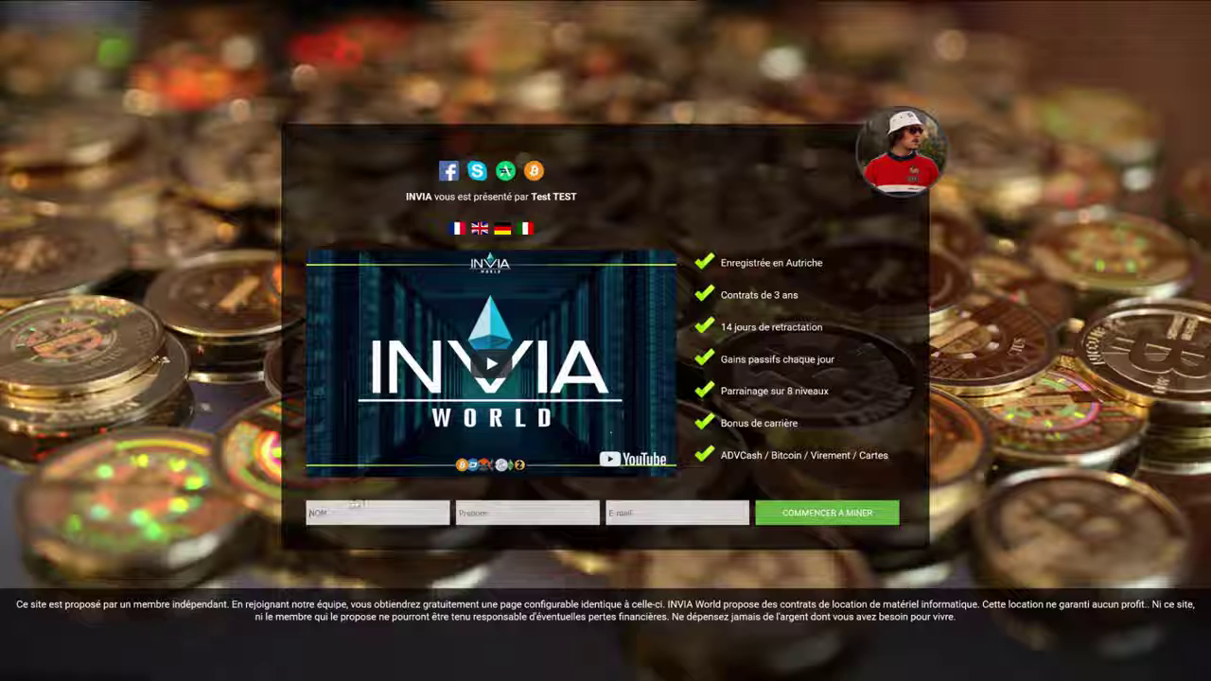
# Step: Submit the sign-up form with 'test' as last and first name and a test e-mail
pyautogui.click(355, 504)
pyautogui.write('test')
pyautogui.press('Tab')
pyautogui.write('test')
pyautogui.click(662, 517)
pyautogui.write('test@')
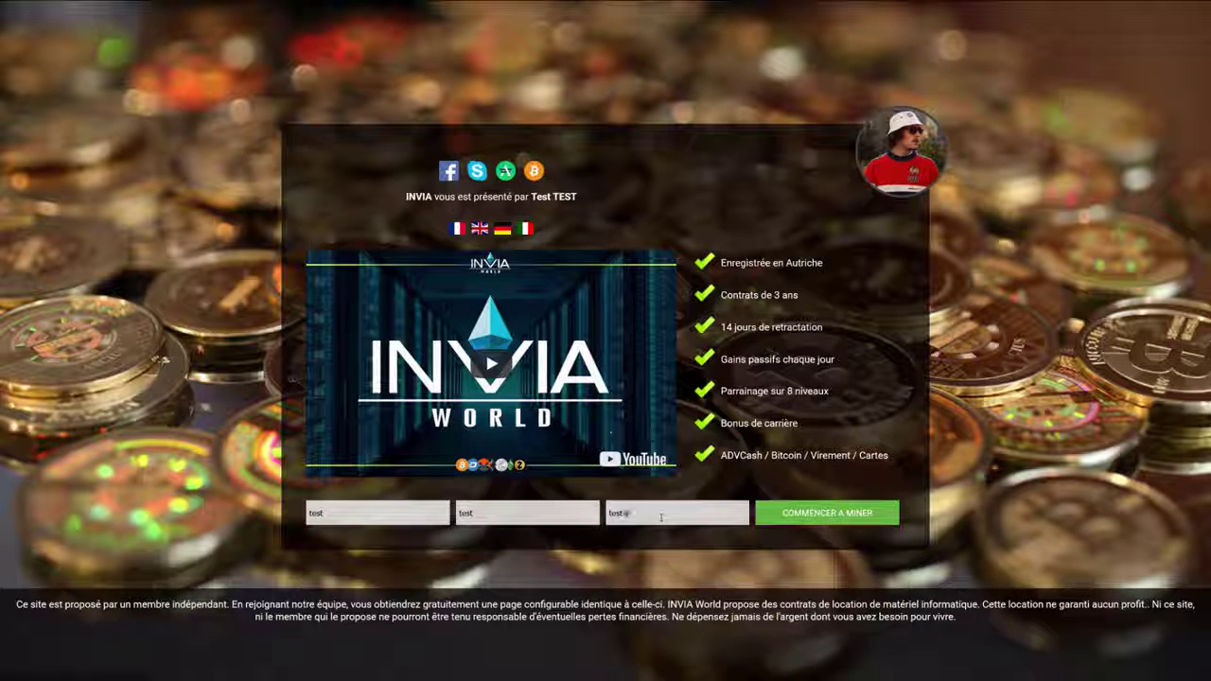
pyautogui.write('okok.com')
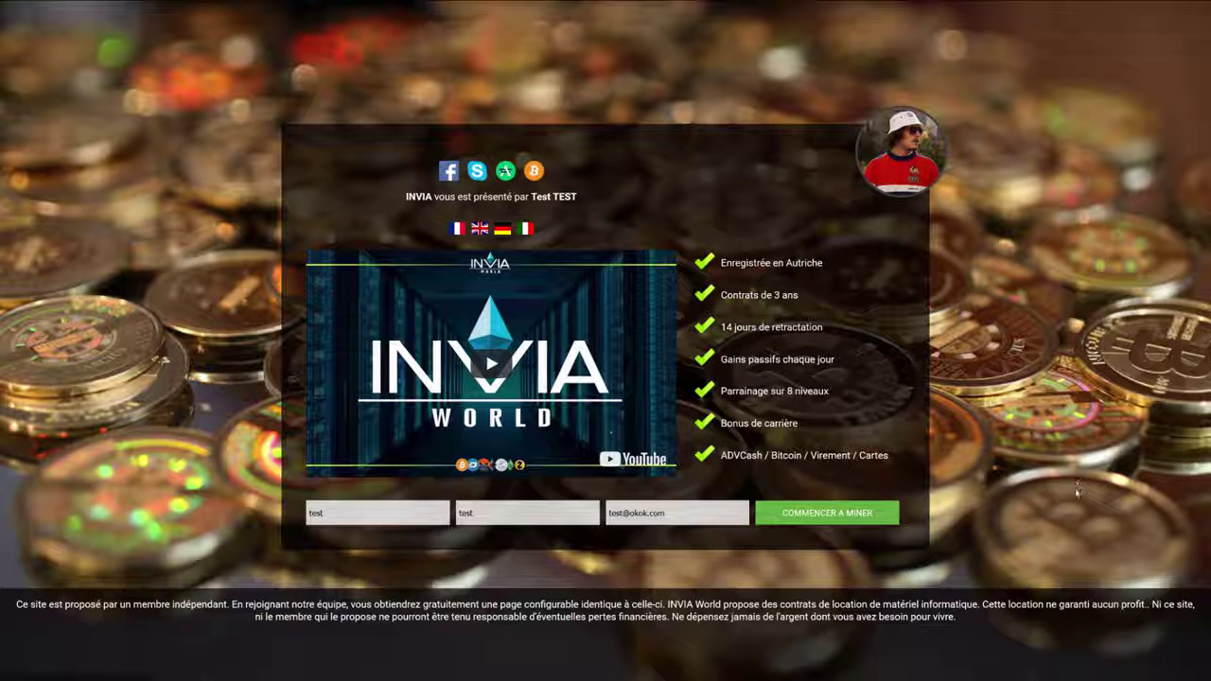
pyautogui.press('Return')
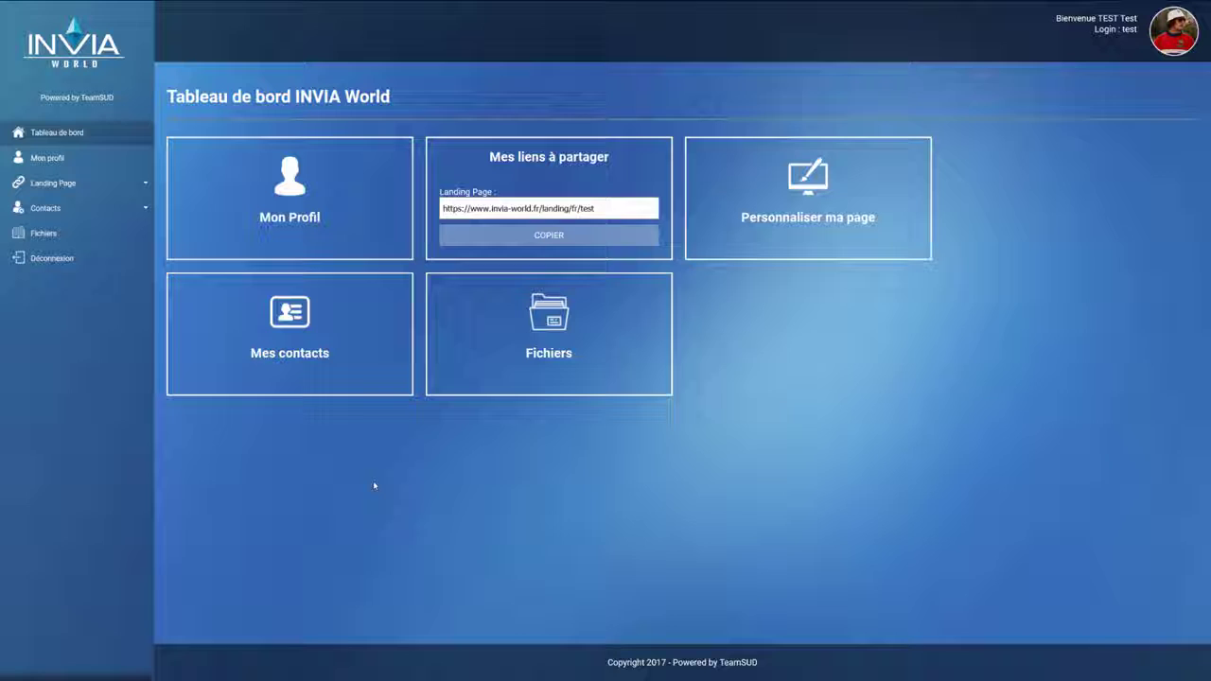
# Step: Open Mes contacts and inspect the test prospect's referrer name and sign-up date
pyautogui.click(352, 371)
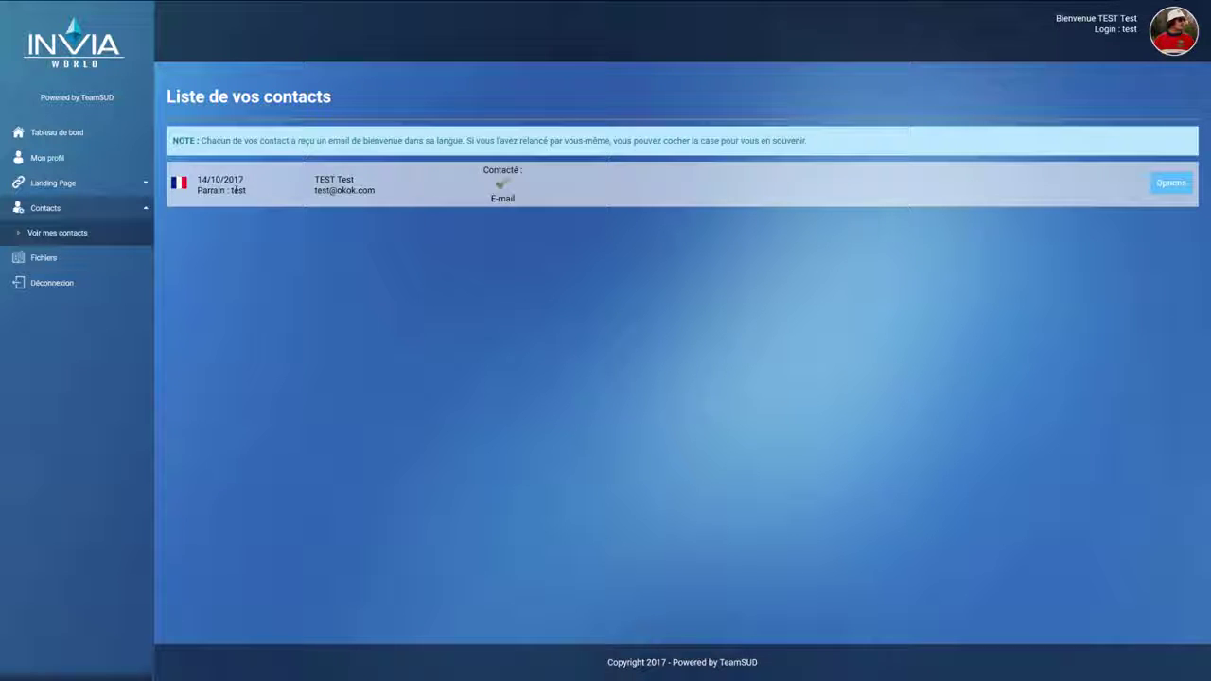
pyautogui.moveTo(231, 191); pyautogui.dragTo(246, 192)
pyautogui.click(238, 229)
pyautogui.doubleClick(237, 191)
pyautogui.moveTo(197, 179); pyautogui.dragTo(248, 183)
pyautogui.click(192, 198)
# Step: Archive the test contact through Options > Archiver, confirm, and refresh Voir mes contacts
pyautogui.click(1174, 193)
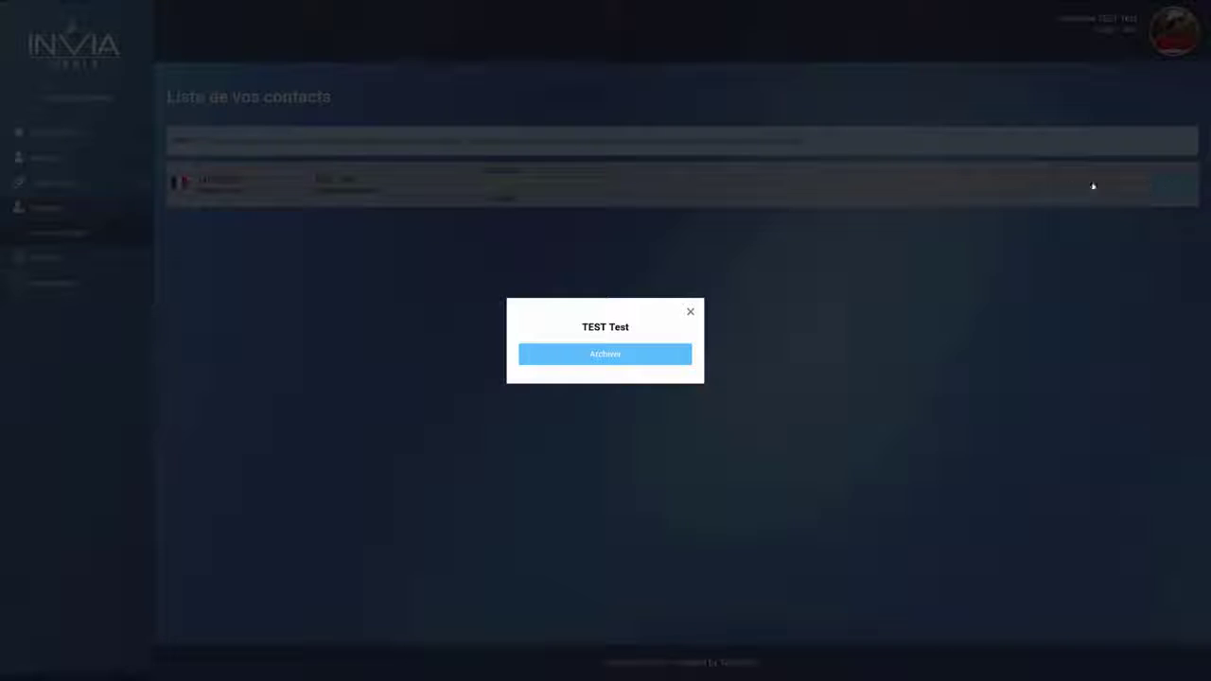
pyautogui.click(630, 358)
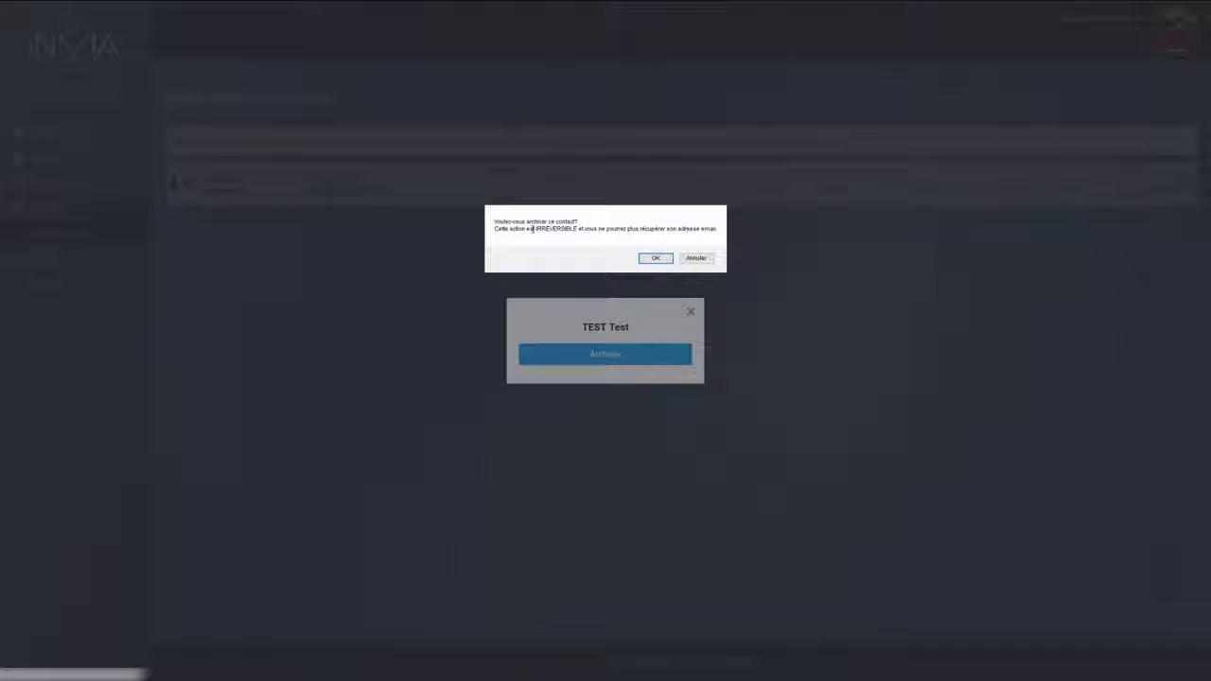
pyautogui.click(656, 258)
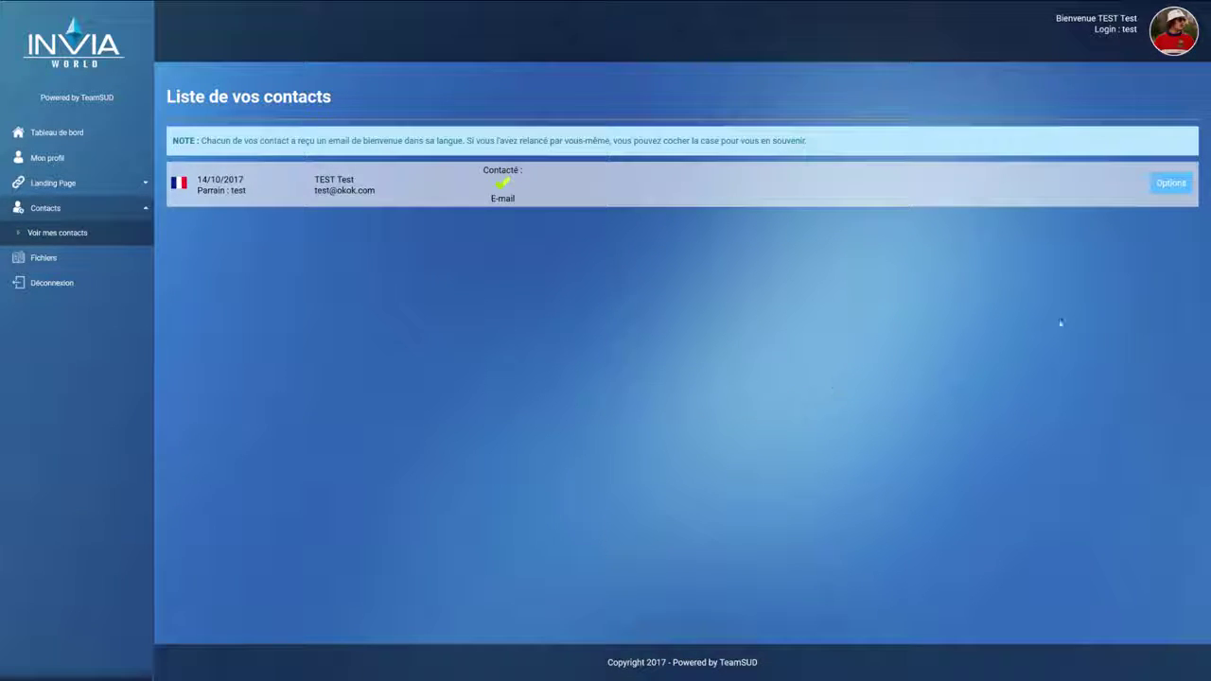
pyautogui.click(1176, 185)
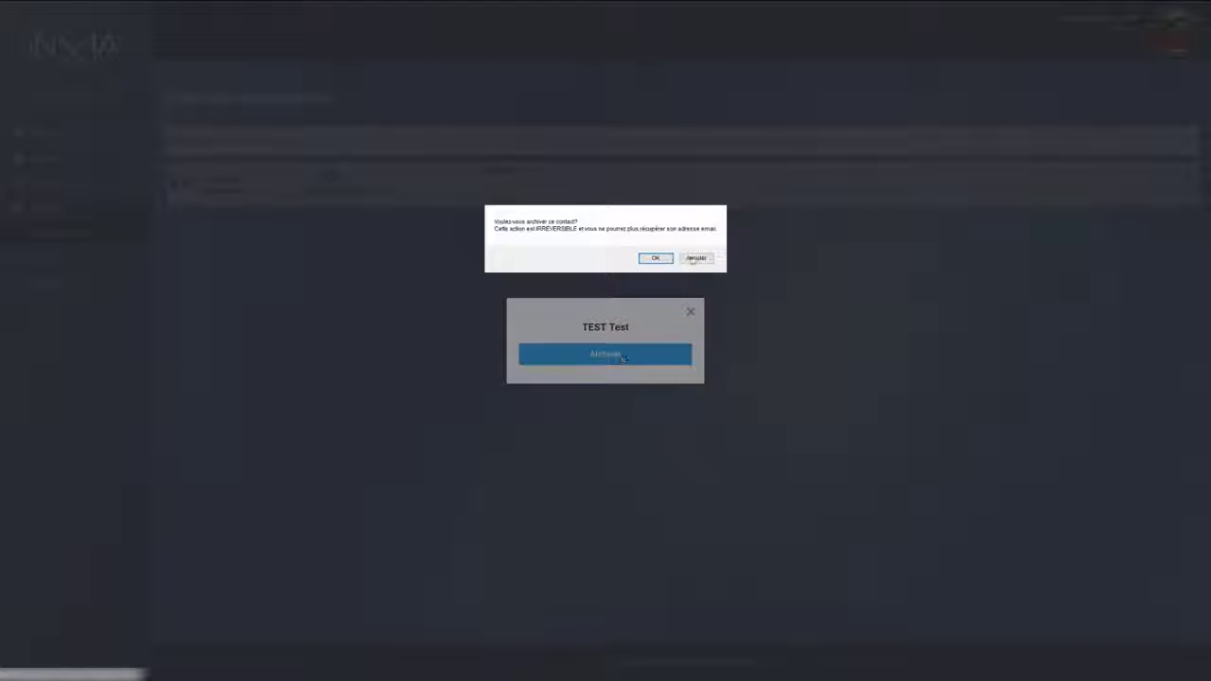
pyautogui.click(658, 260)
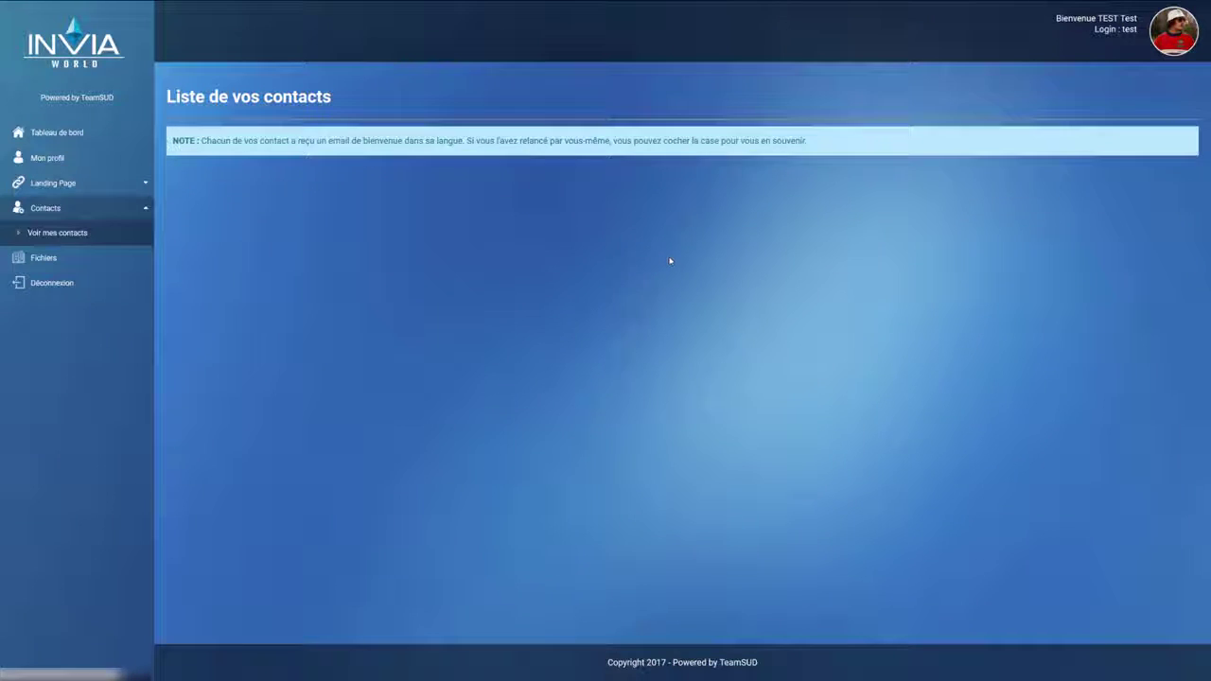
pyautogui.click(85, 236)
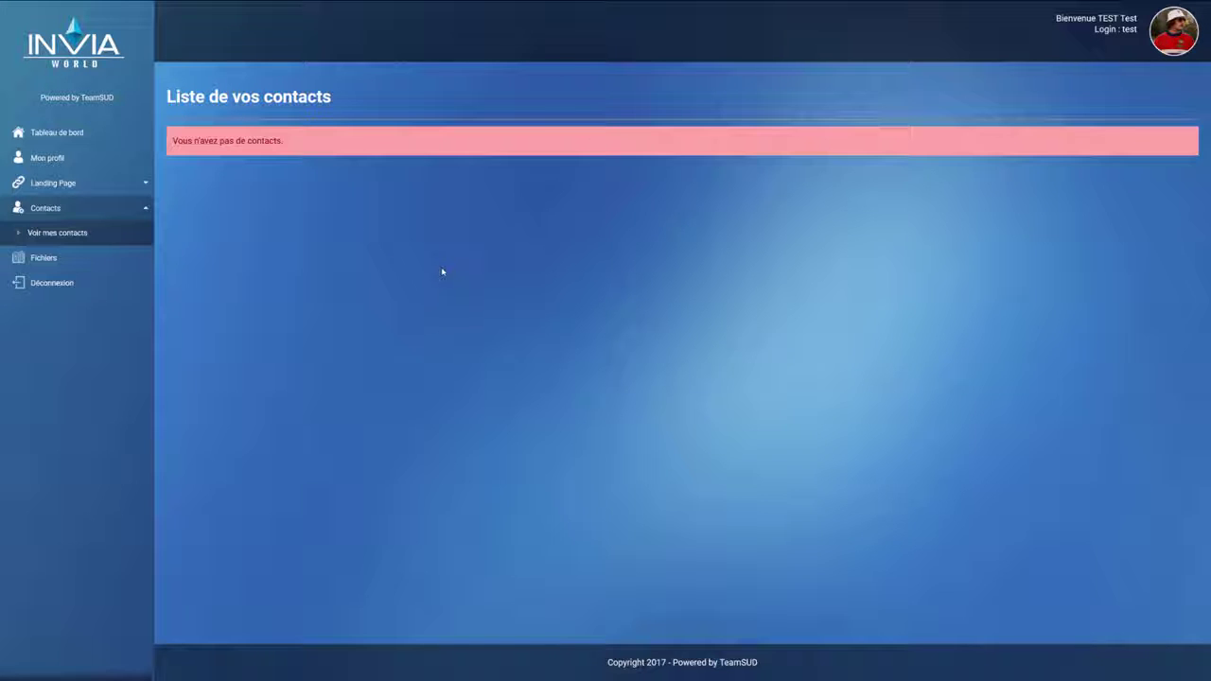
# Step: Browse the Fichiers page's four PDF presentations from the dashboard, then return to Tableau de bord
pyautogui.click(89, 137)
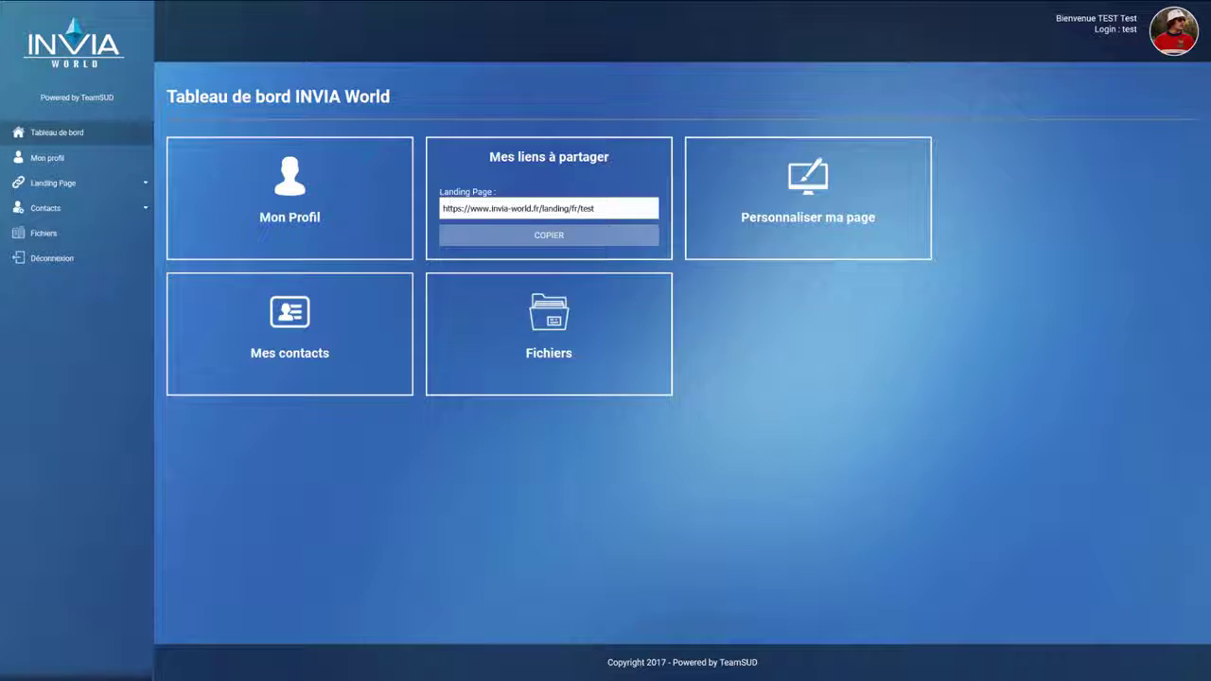
pyautogui.click(546, 378)
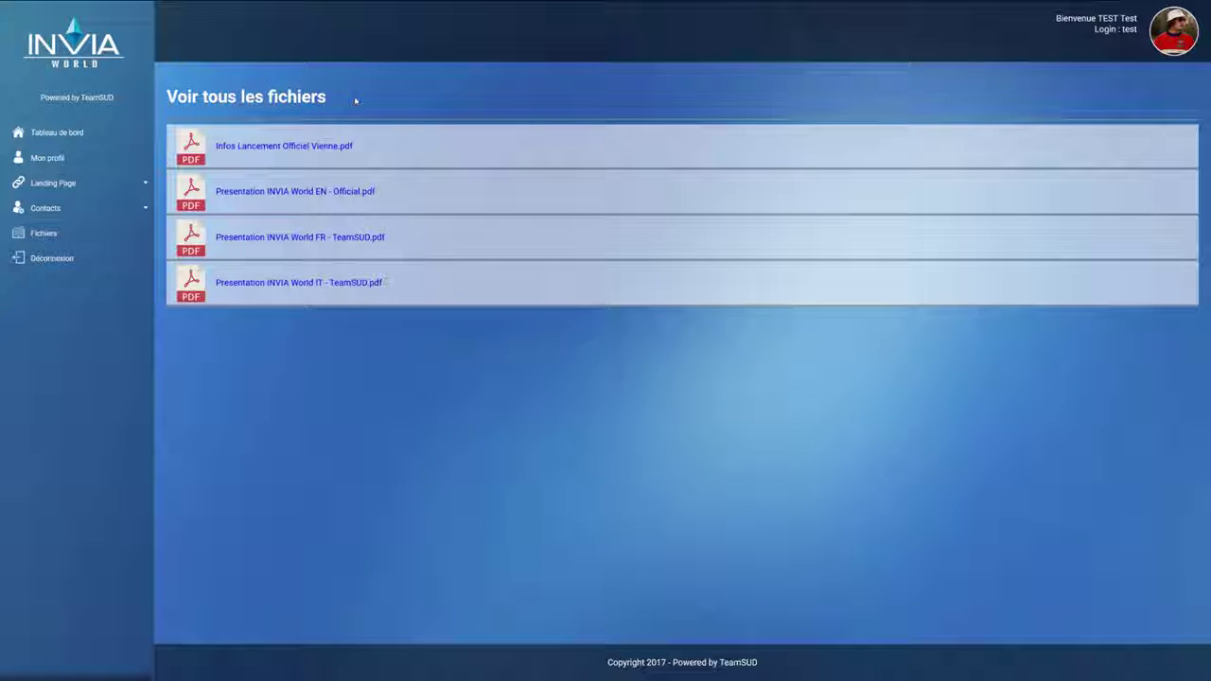
pyautogui.click(115, 134)
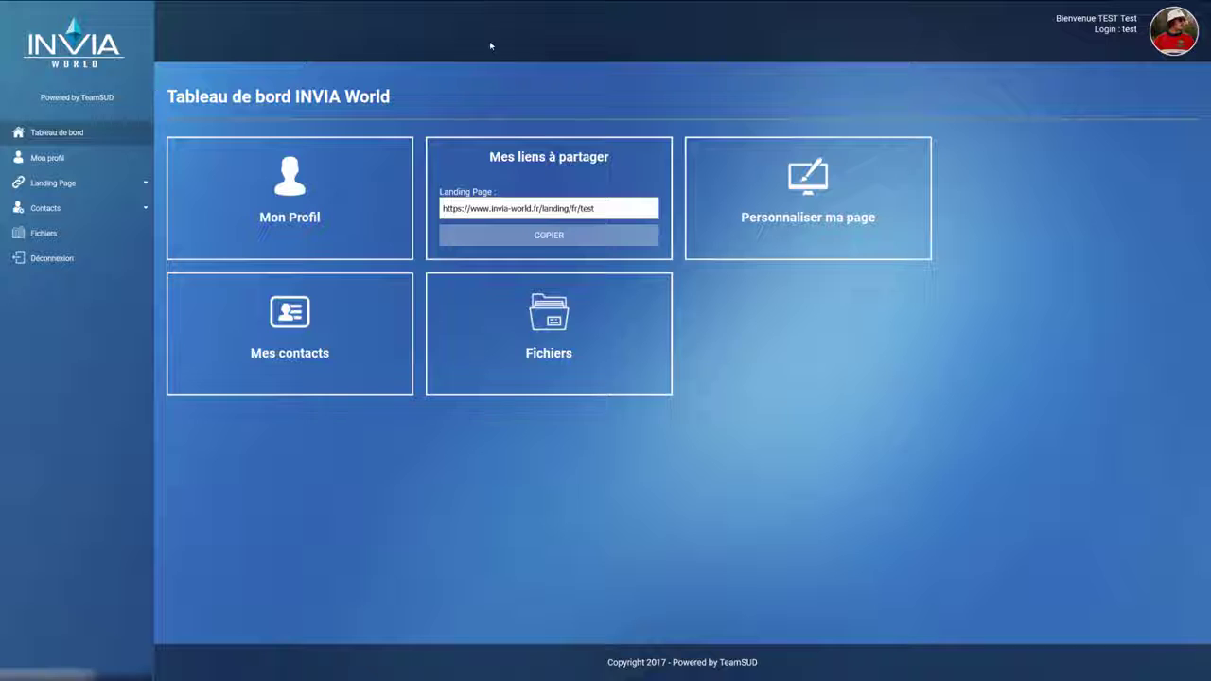